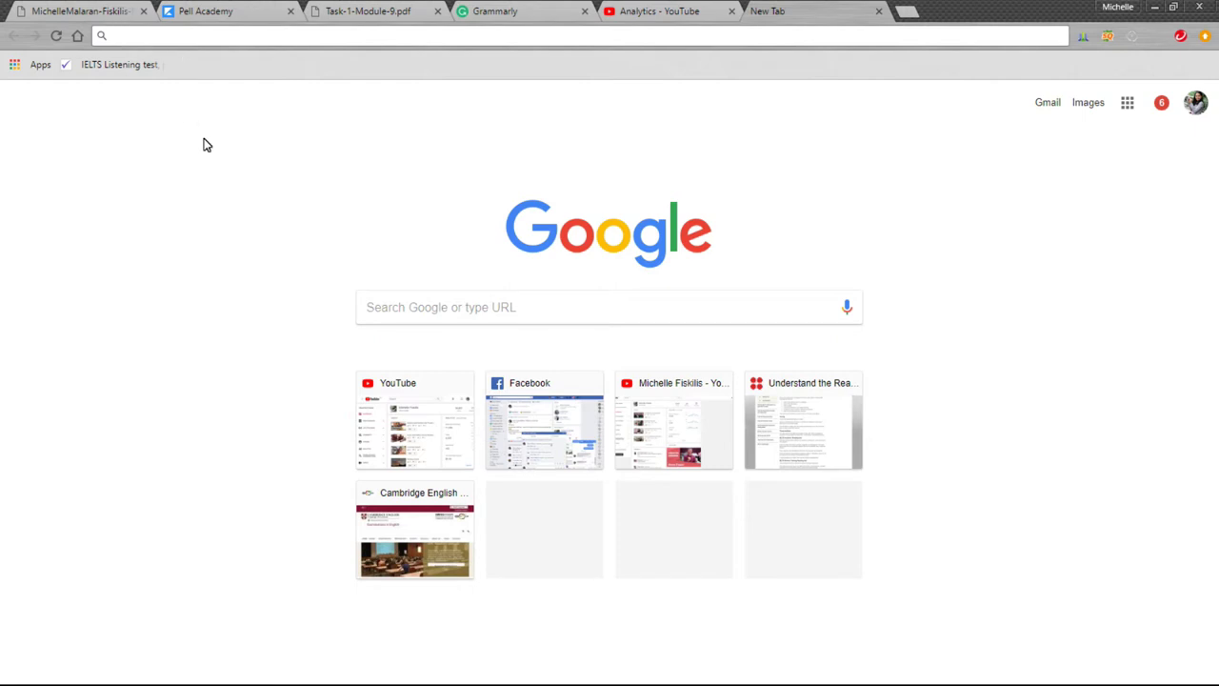
- Switch from the browser to the desktop and open This PC in a maximized File Explorer window
click(1157, 10)
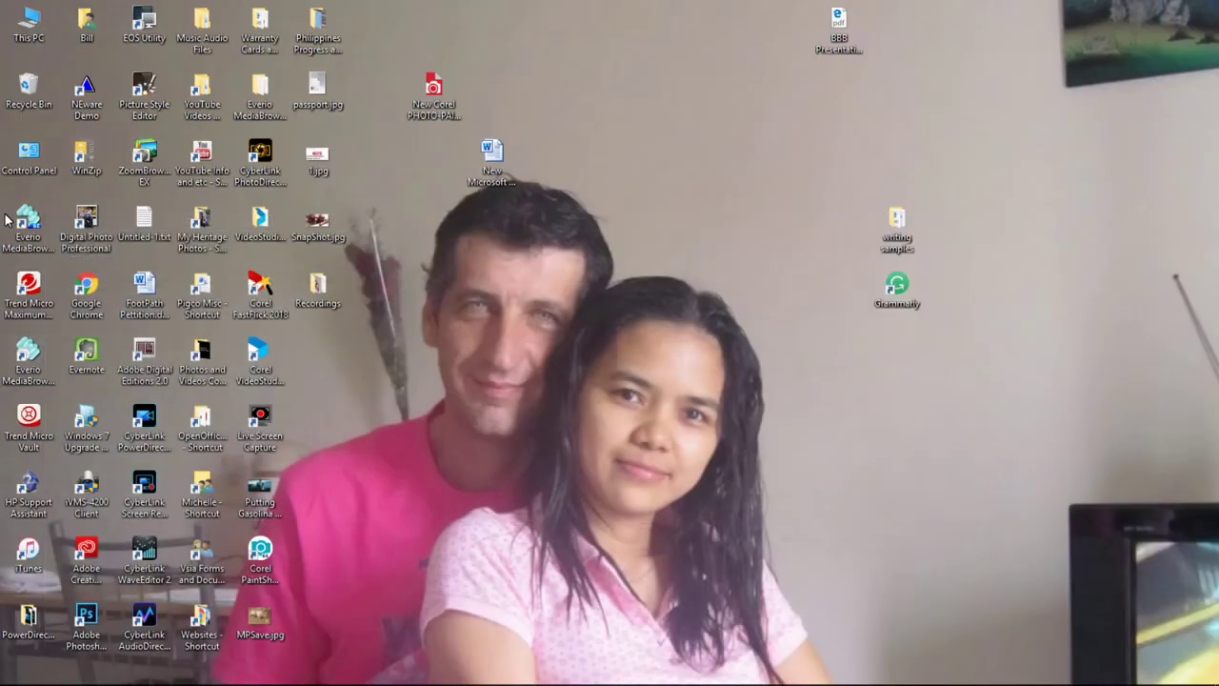
click(26, 38)
key(Return)
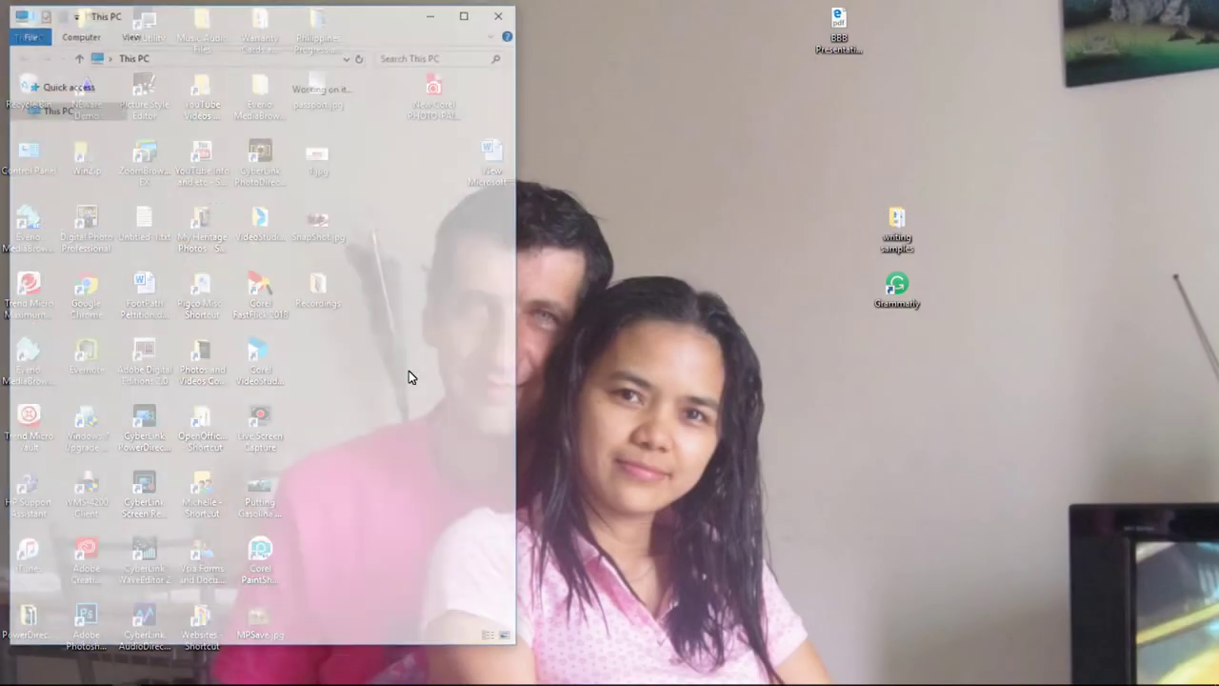
click(468, 12)
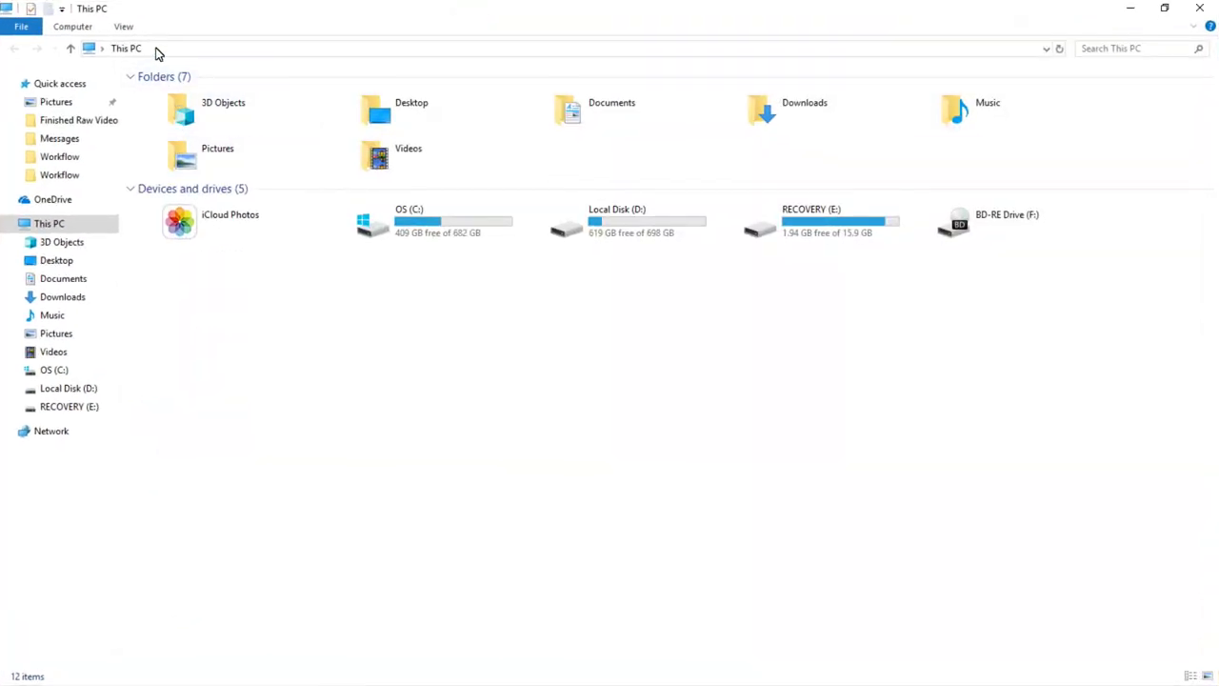
- Navigate File Explorer to the network storage at \\192.168.0.14
click(157, 52)
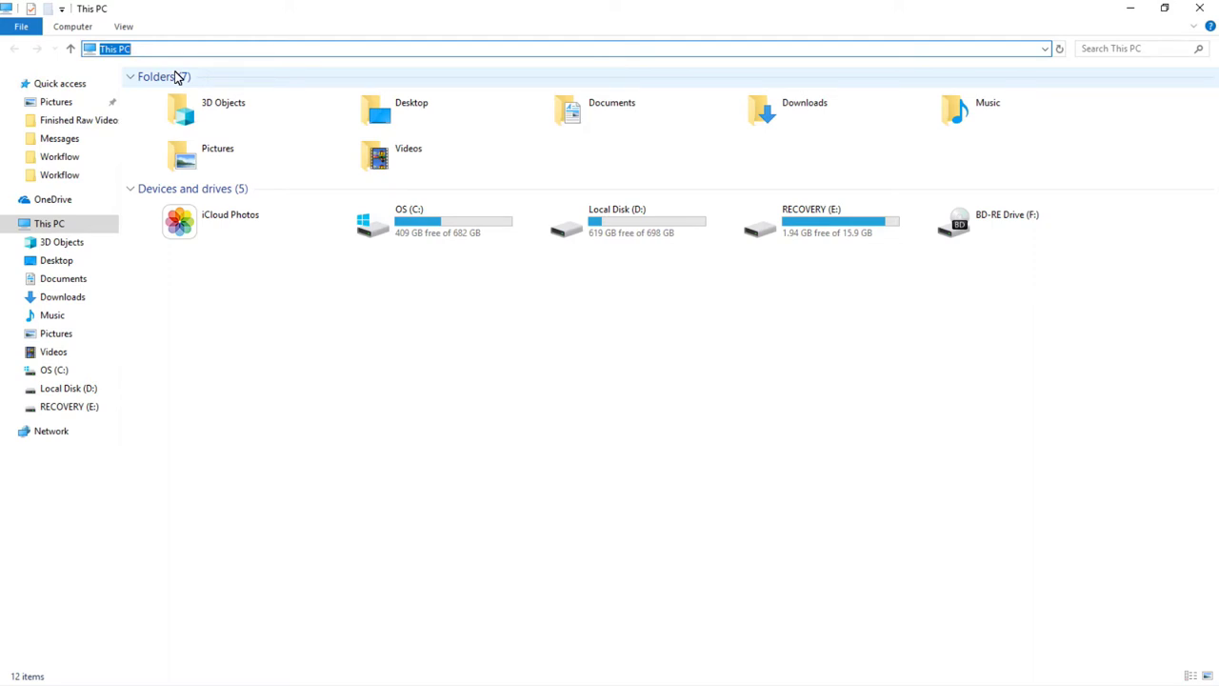
text(\\19)
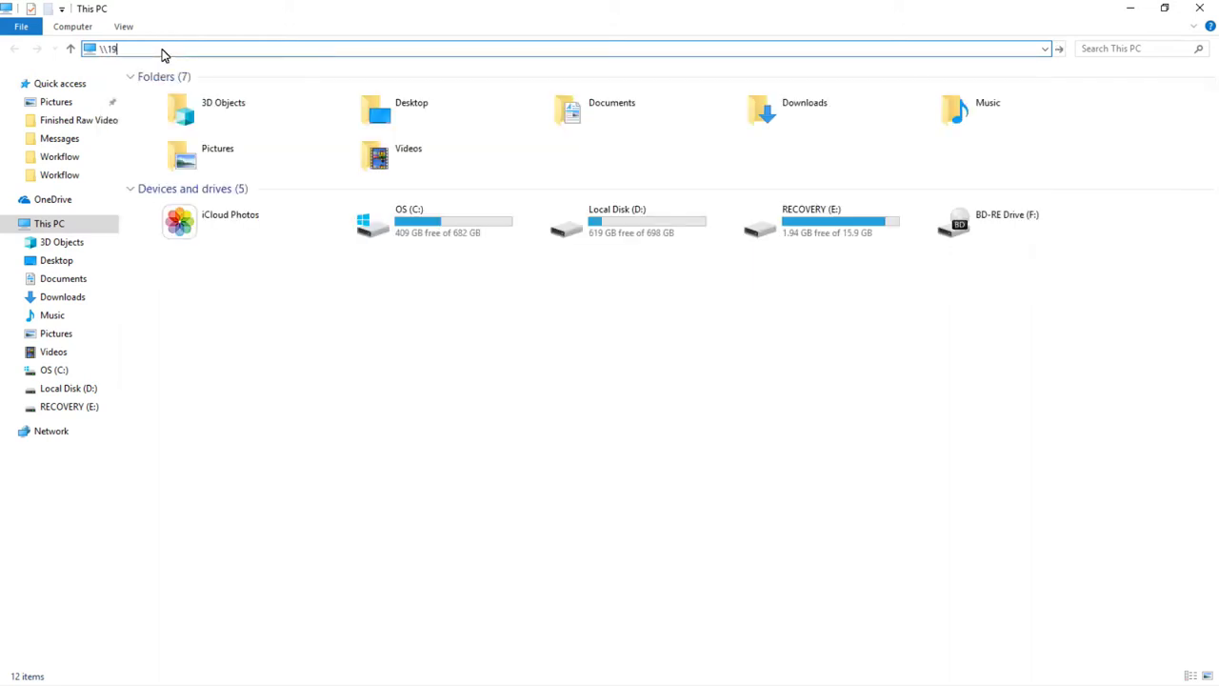
text(2.168.0.14)
key(Return)
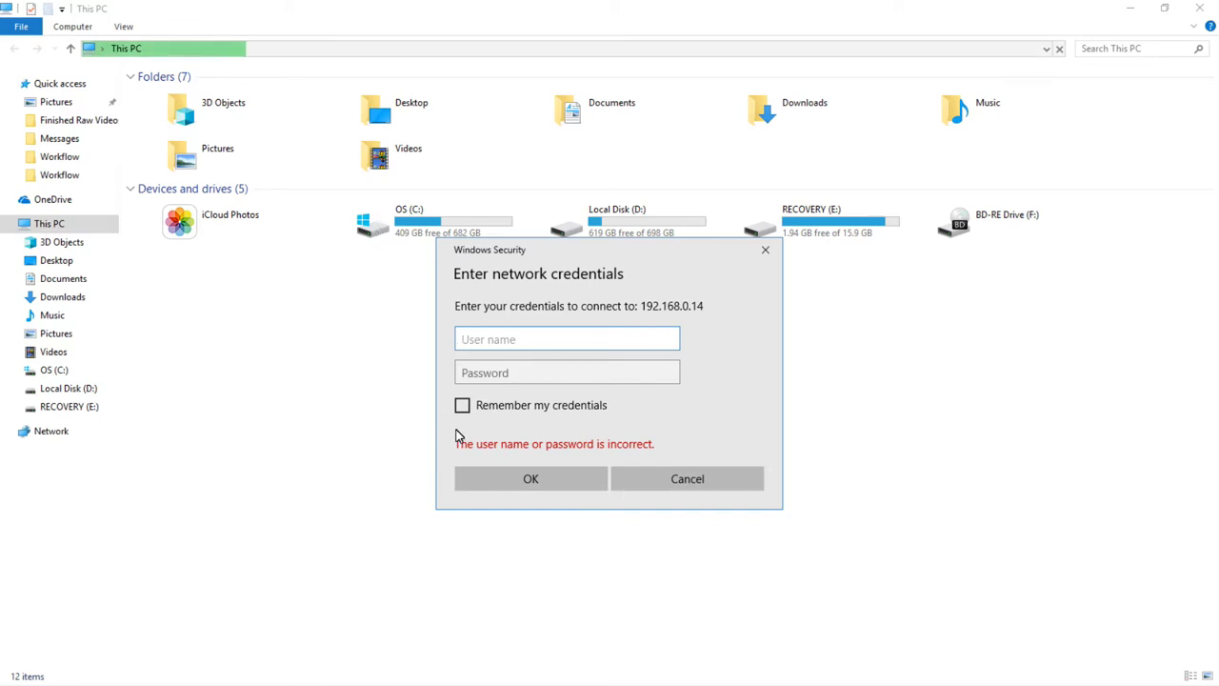
- Enter the user name and account password for 192.168.0.14 and submit the network credentials
click(507, 333)
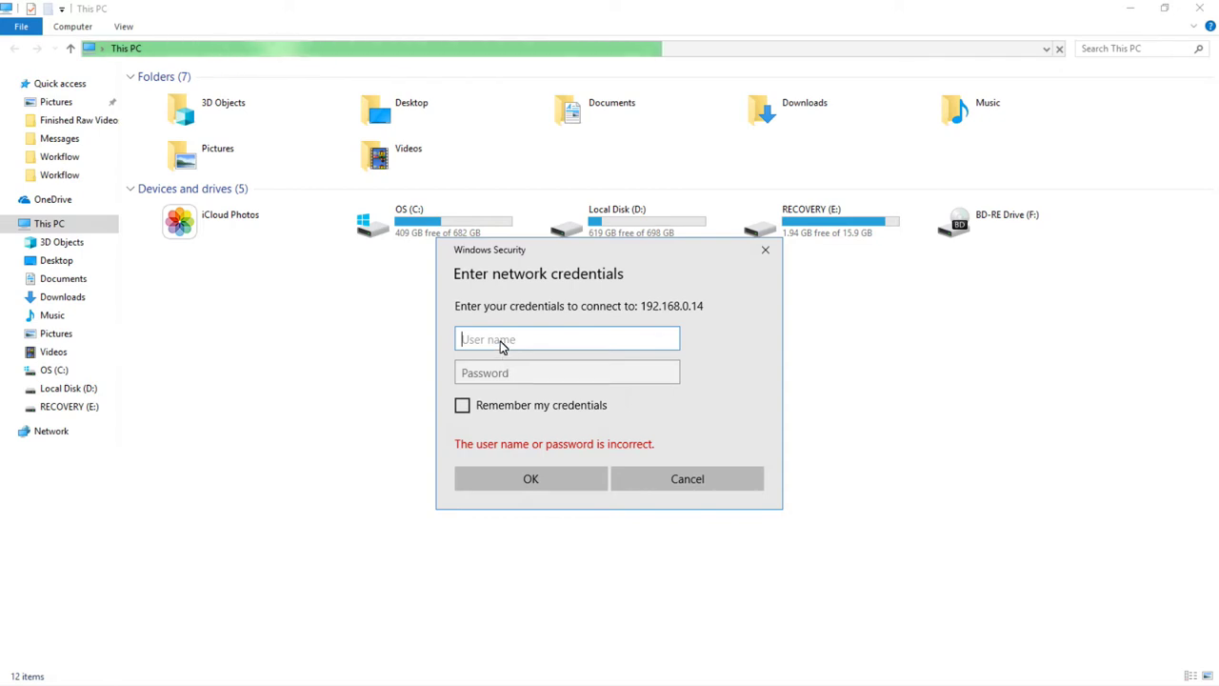
click(502, 345)
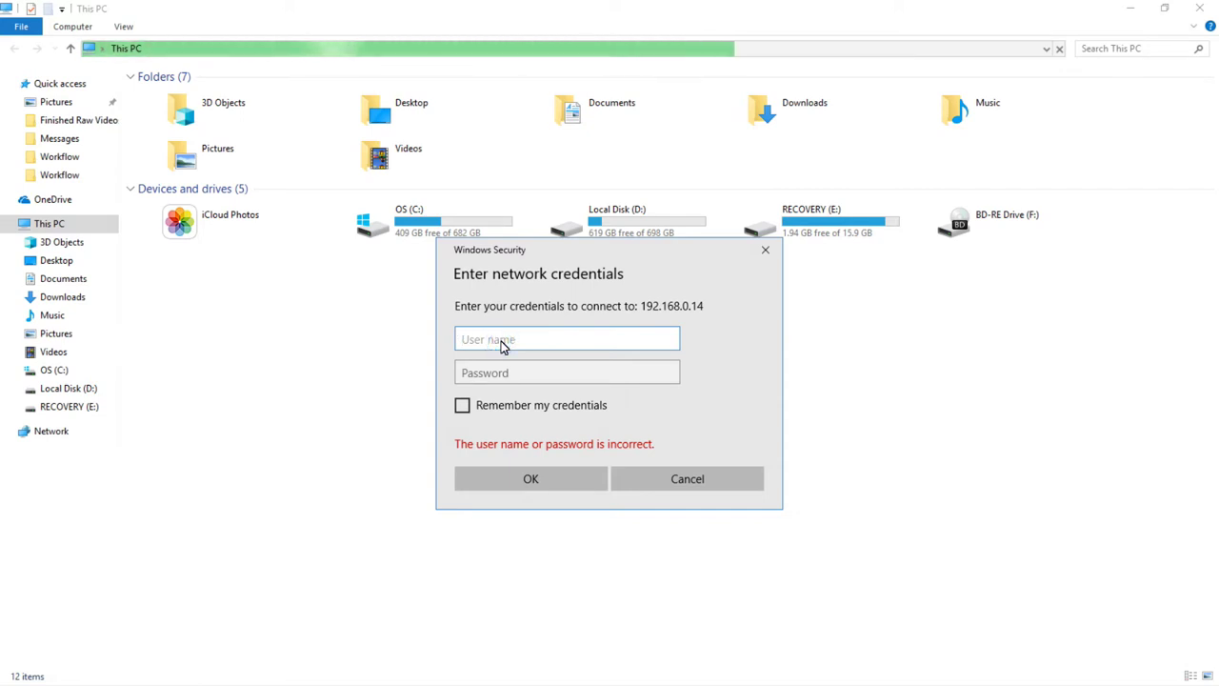
text(xxxxxxxxxx)
key(Tab)
text(xxxxxxxxxx)
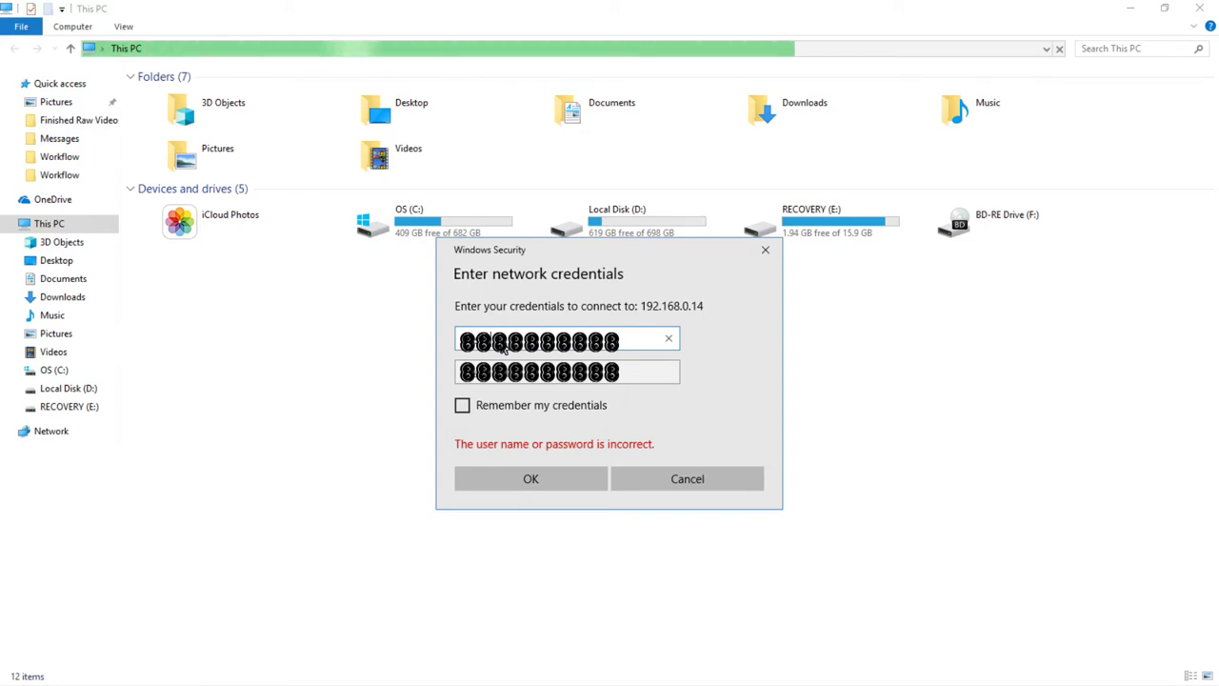
key(Tab)
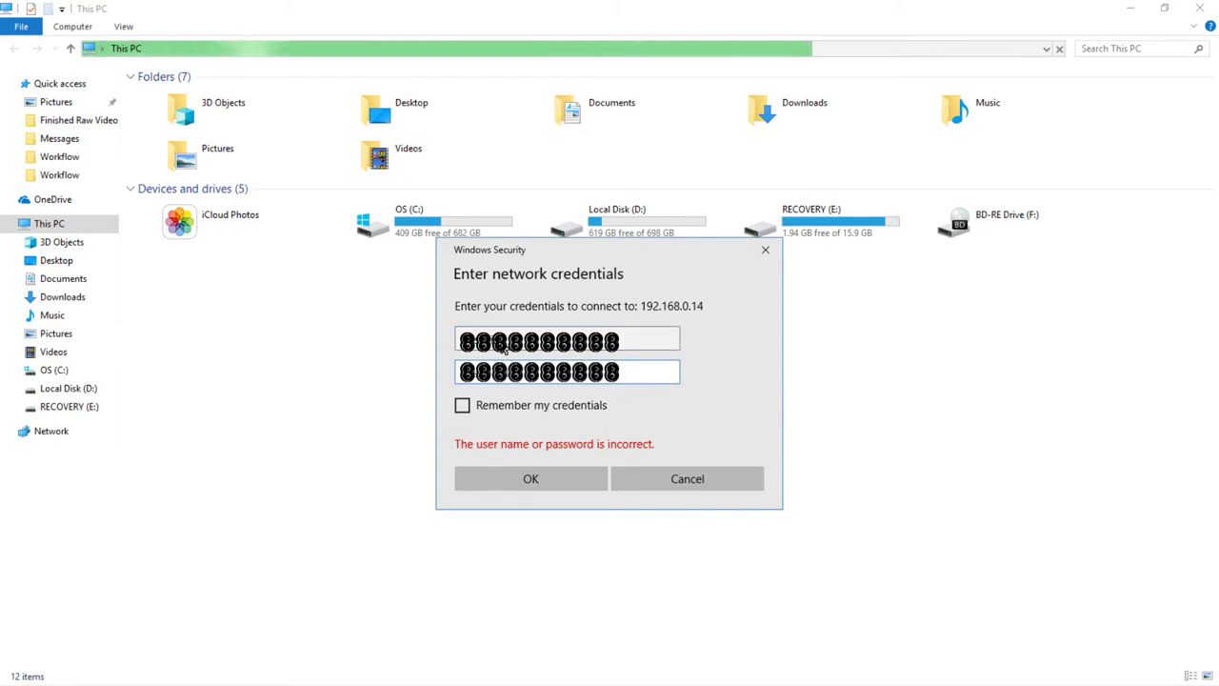
key(Caps_Lock)
key(Caps_Lock)
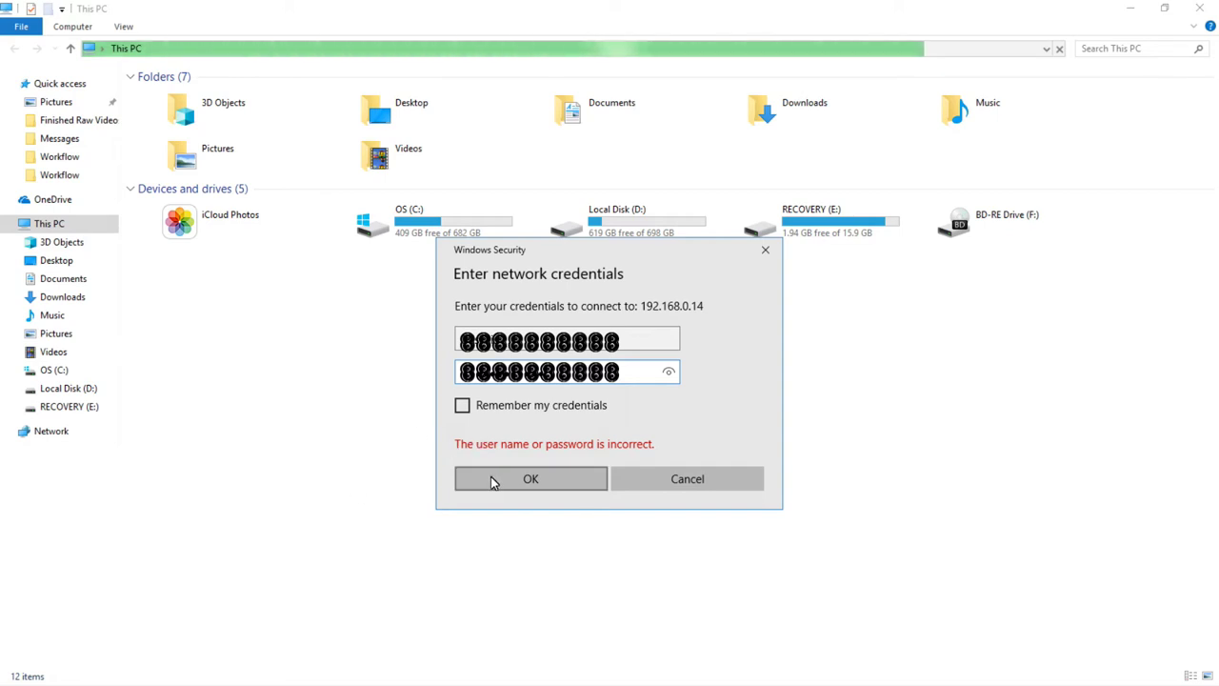
click(491, 478)
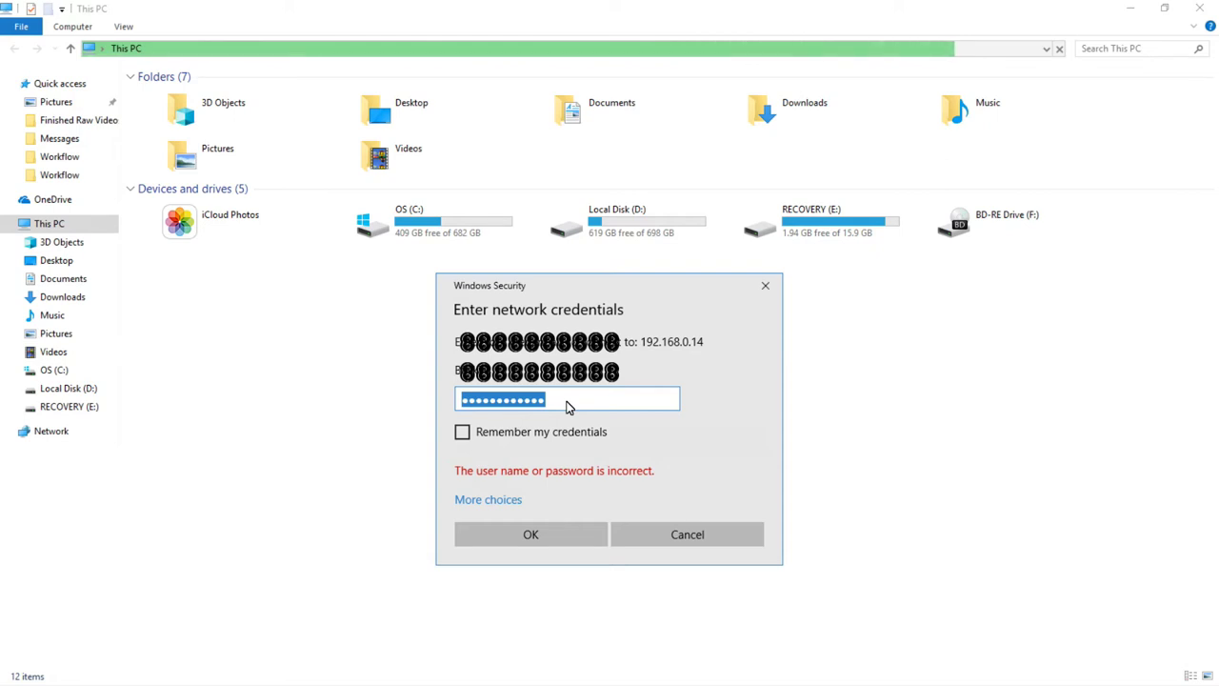
- Re-enter the account password for 192.168.0.14 and submit it to connect
text(••••••••)
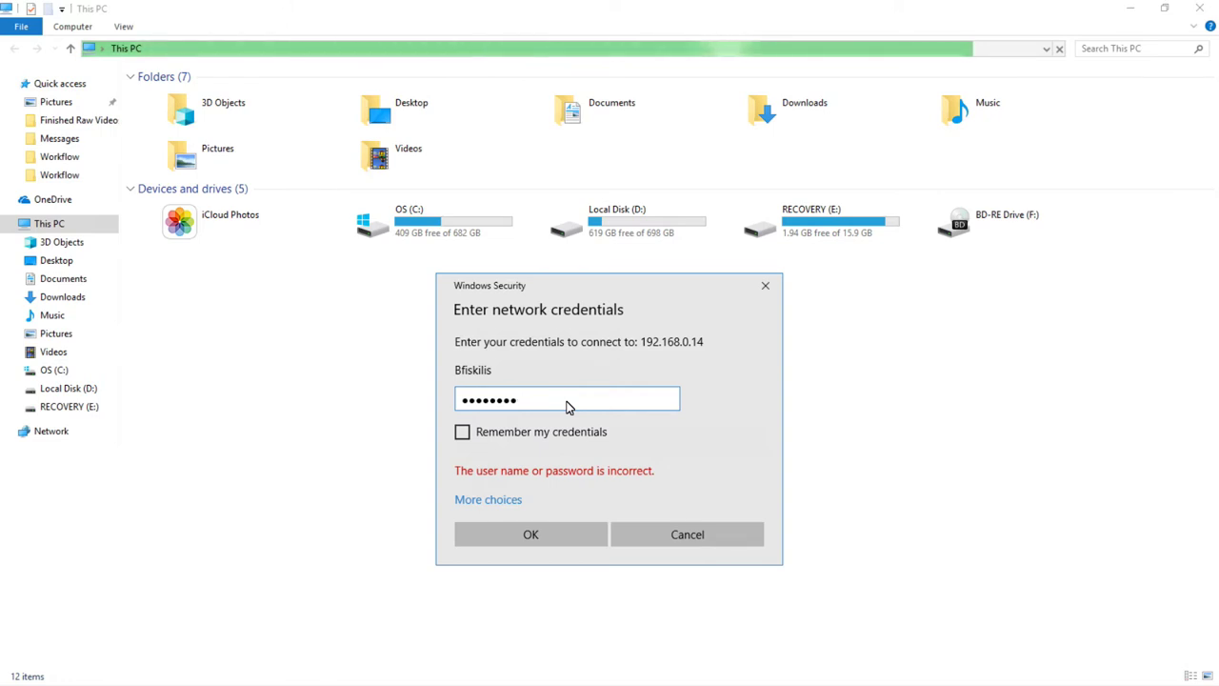
text(•)
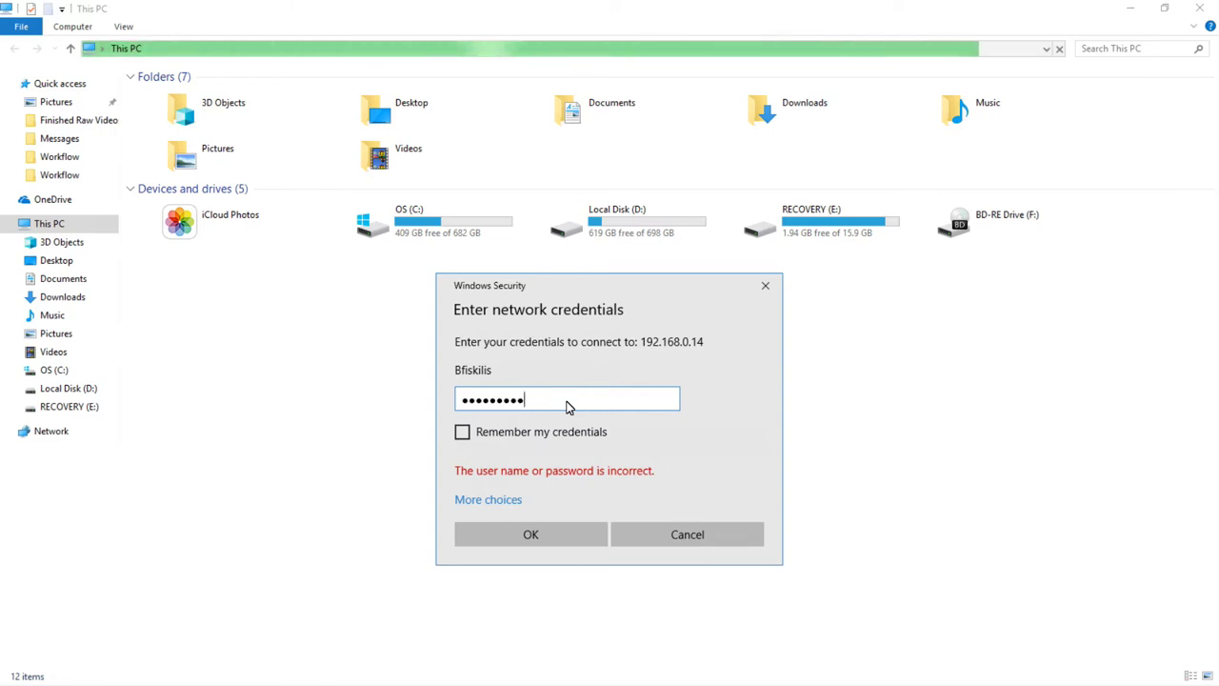
text(••••••)
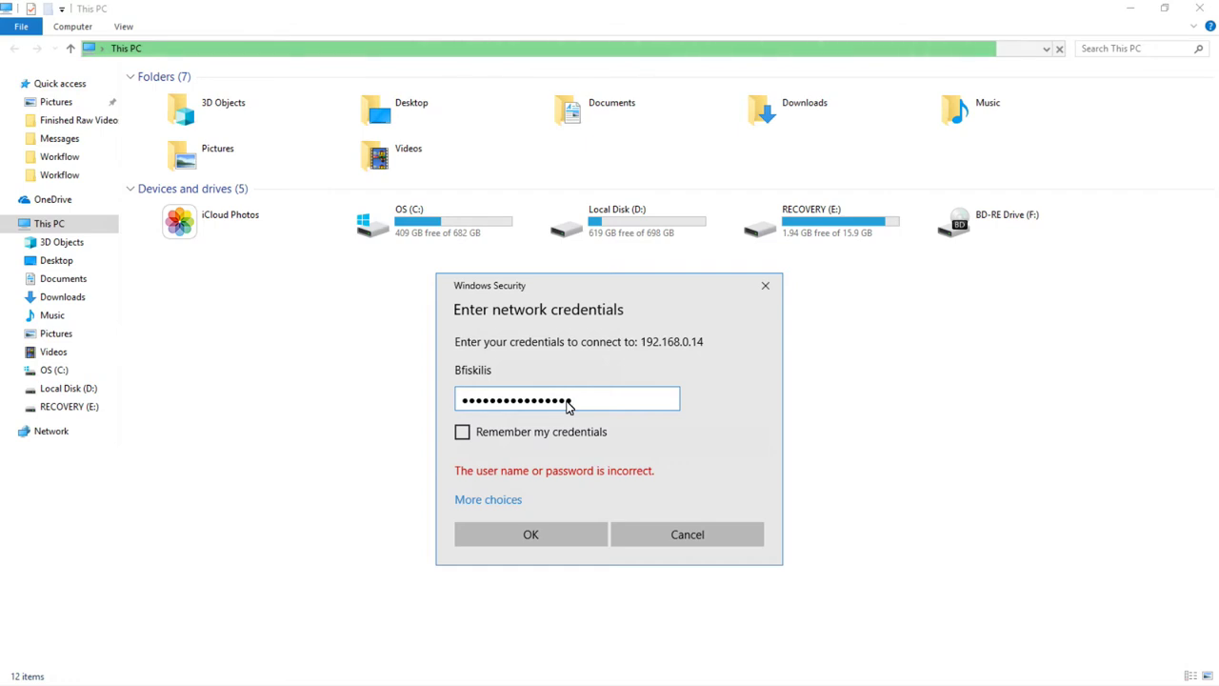
text(••)
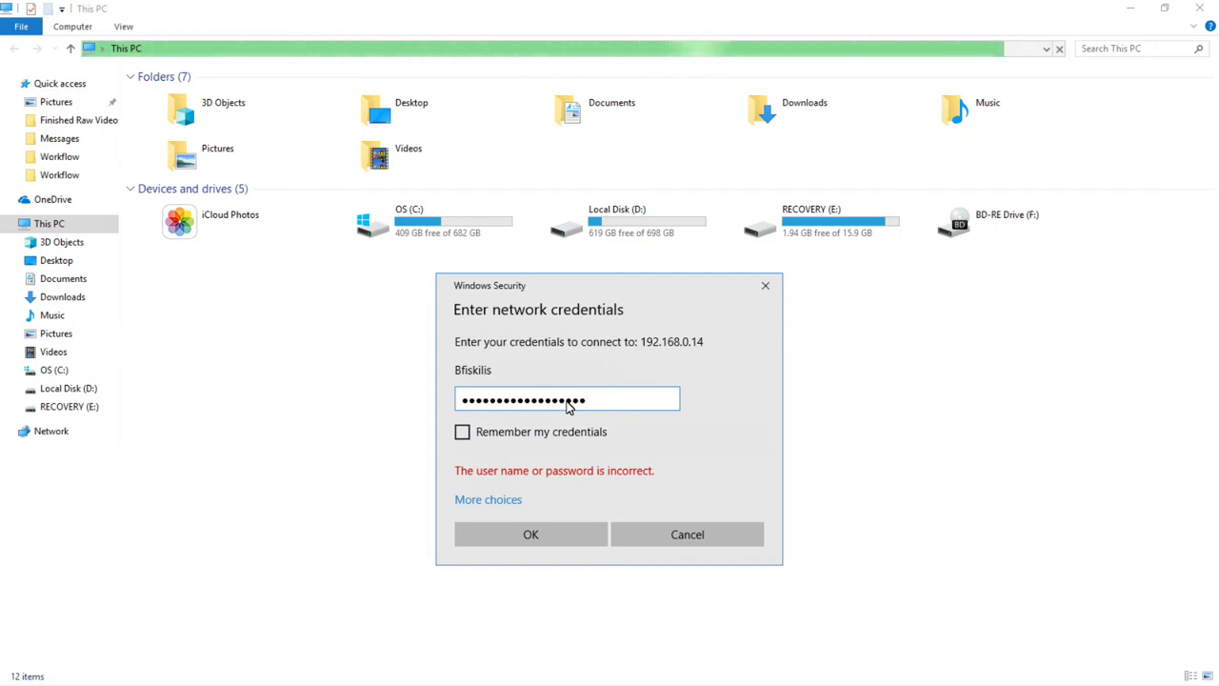
text(•••)
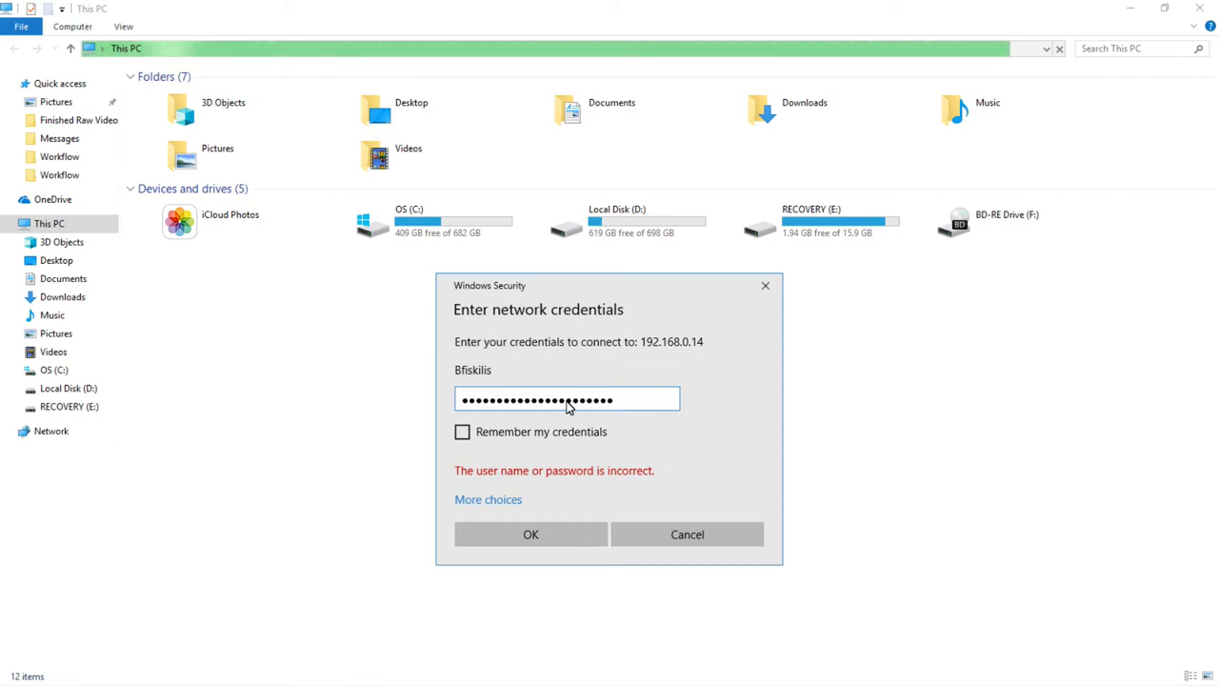
key(Return)
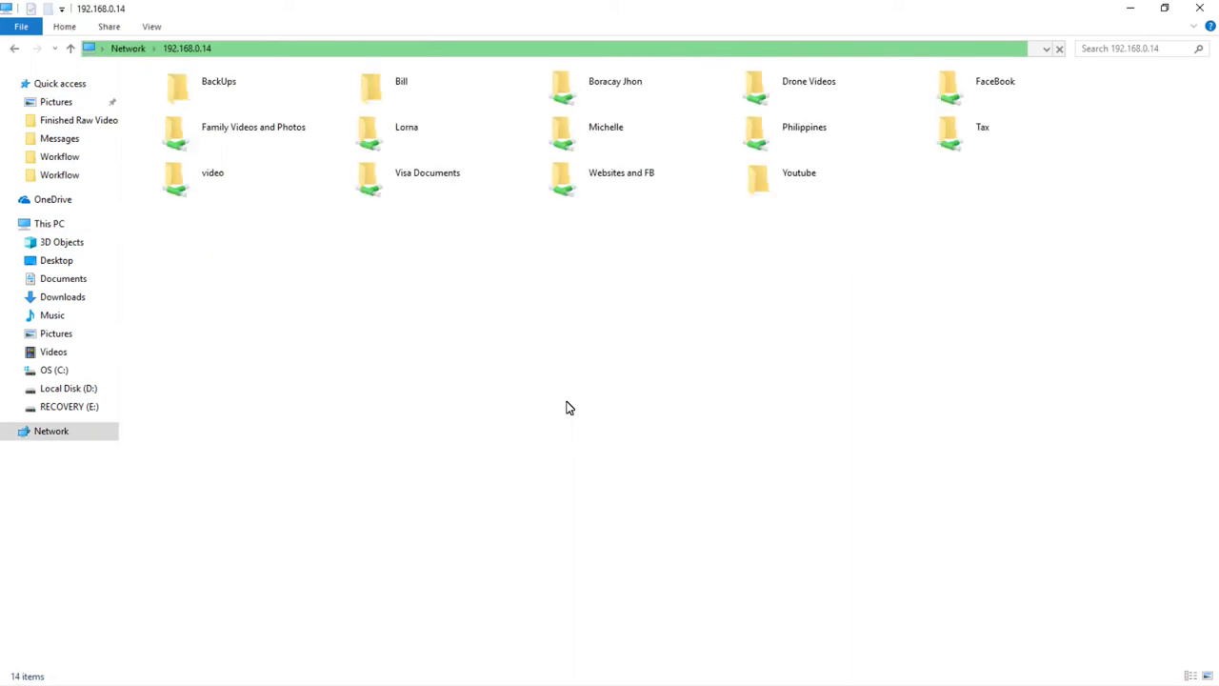
click(140, 195)
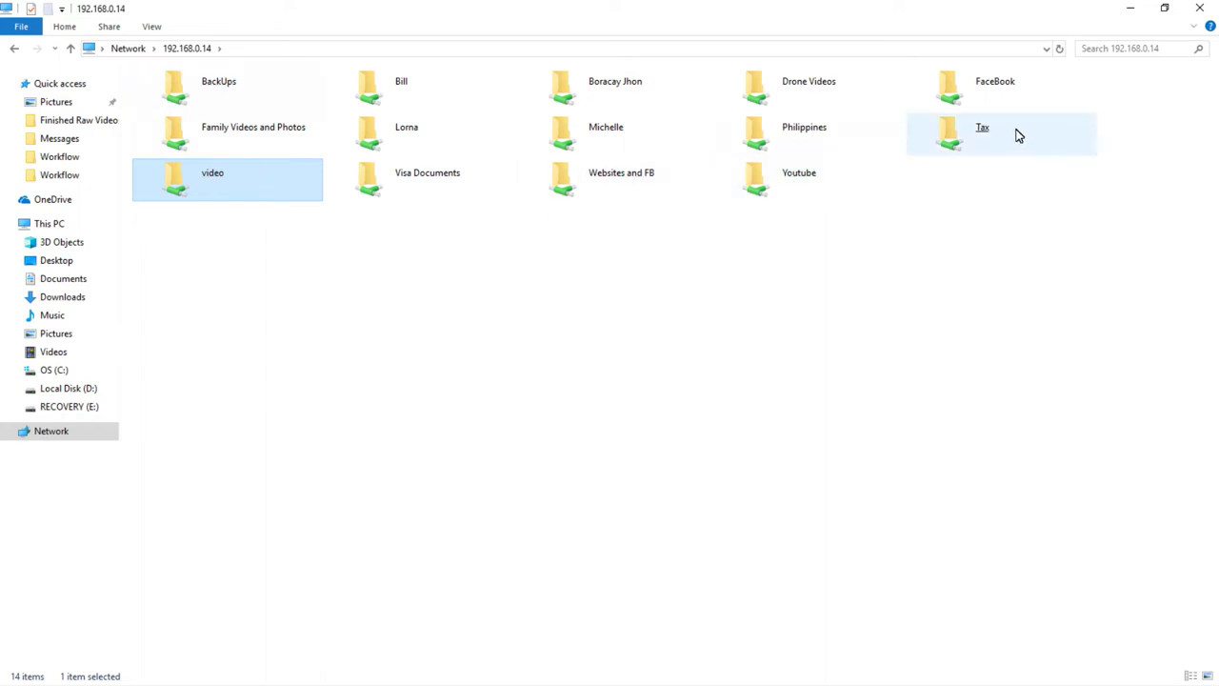
click(293, 130)
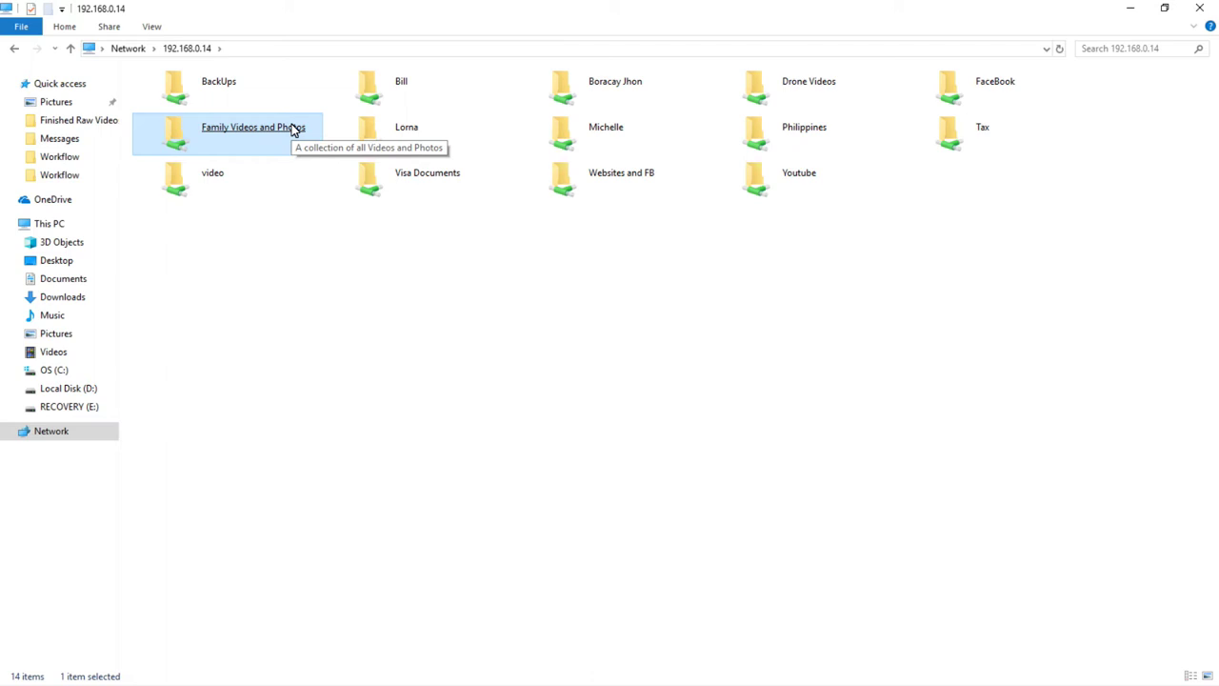
click(290, 186)
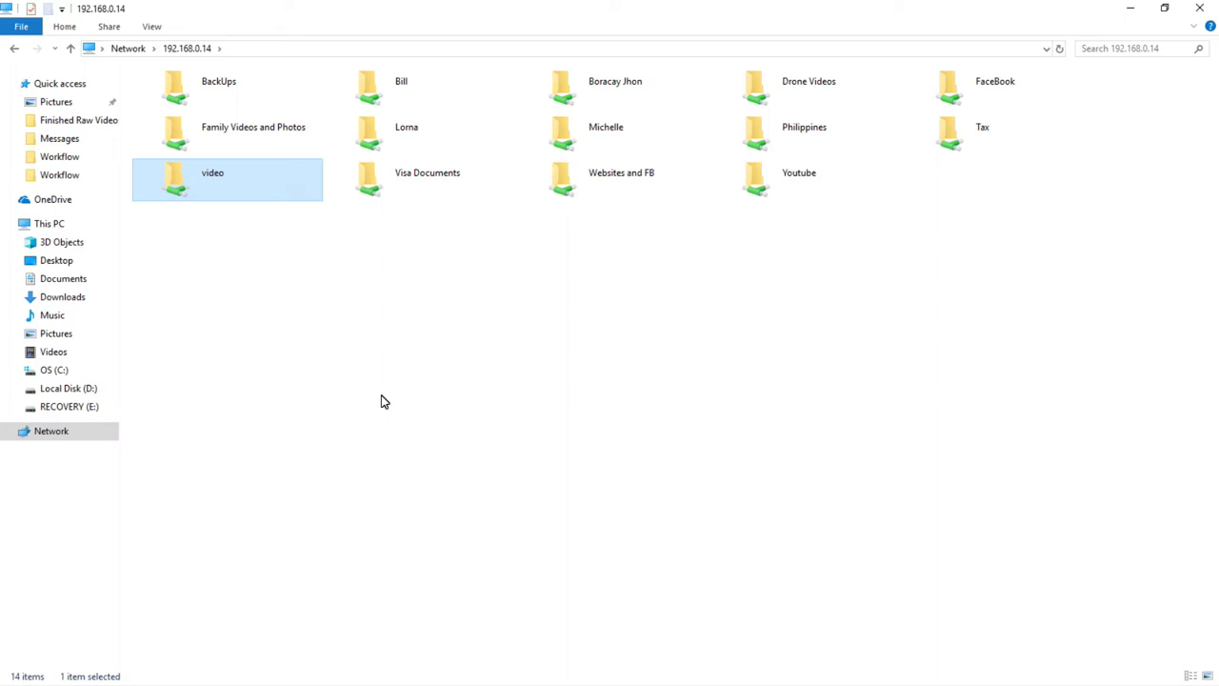
click(629, 95)
click(781, 192)
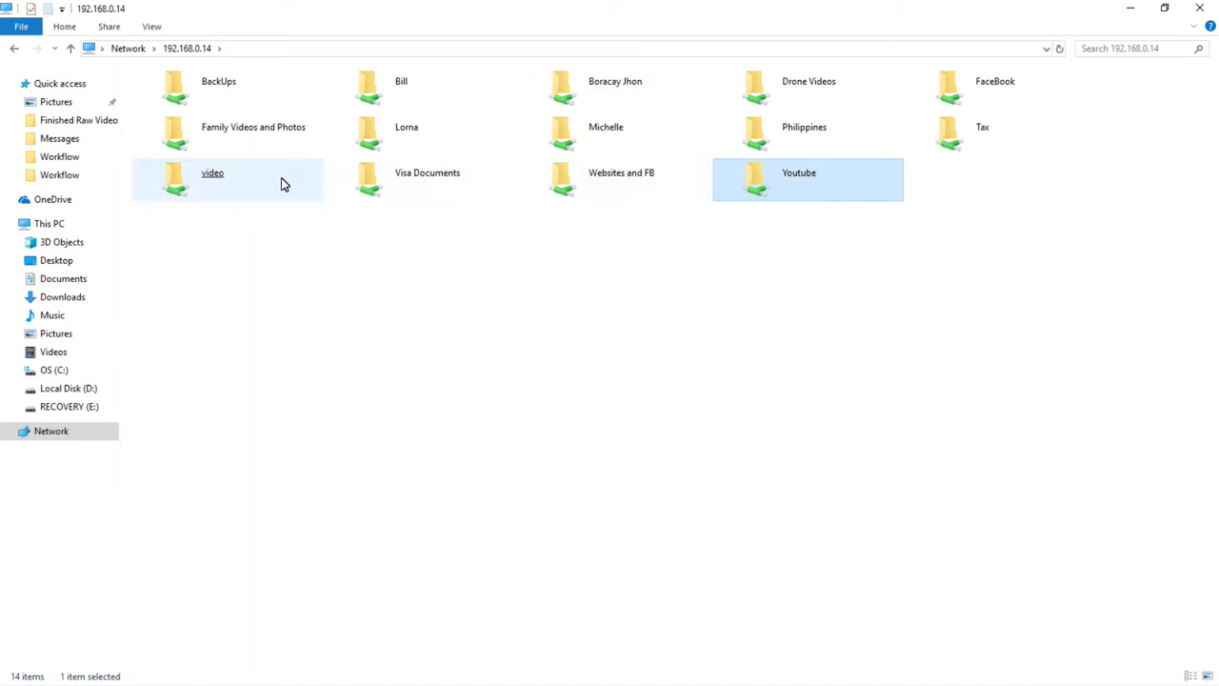
- Look inside the YTVideos 2018 folder of the Youtube share, and return to the list of shared folders
double_click(800, 181)
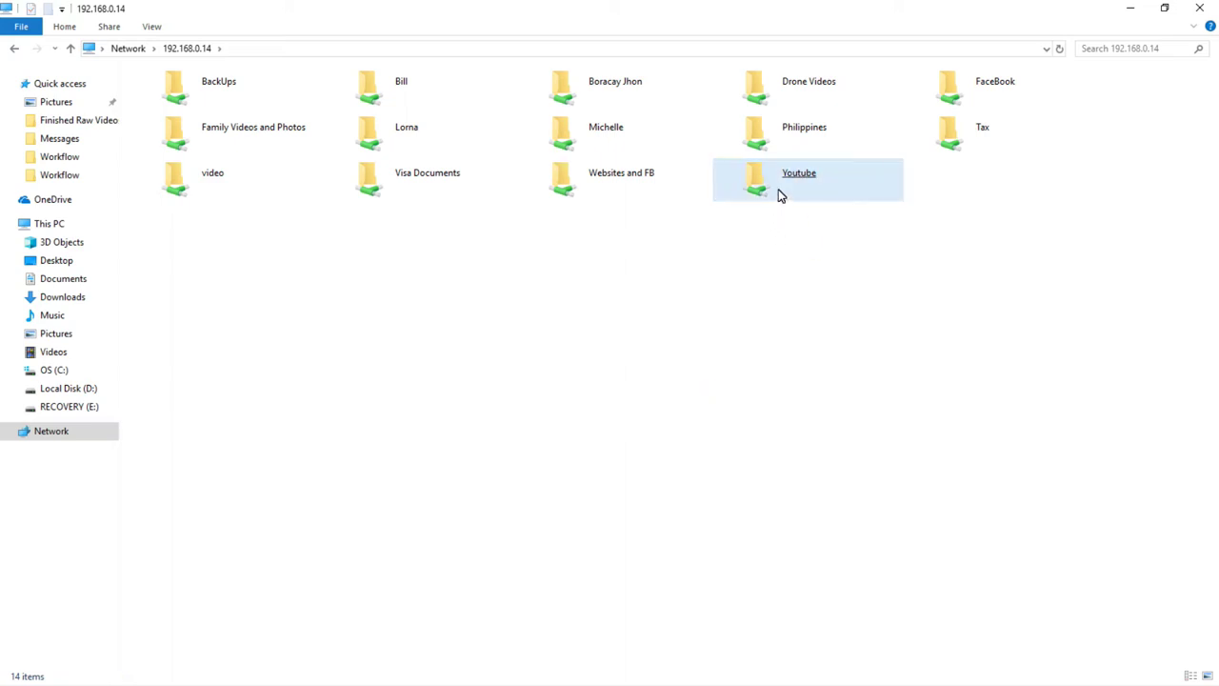
double_click(781, 192)
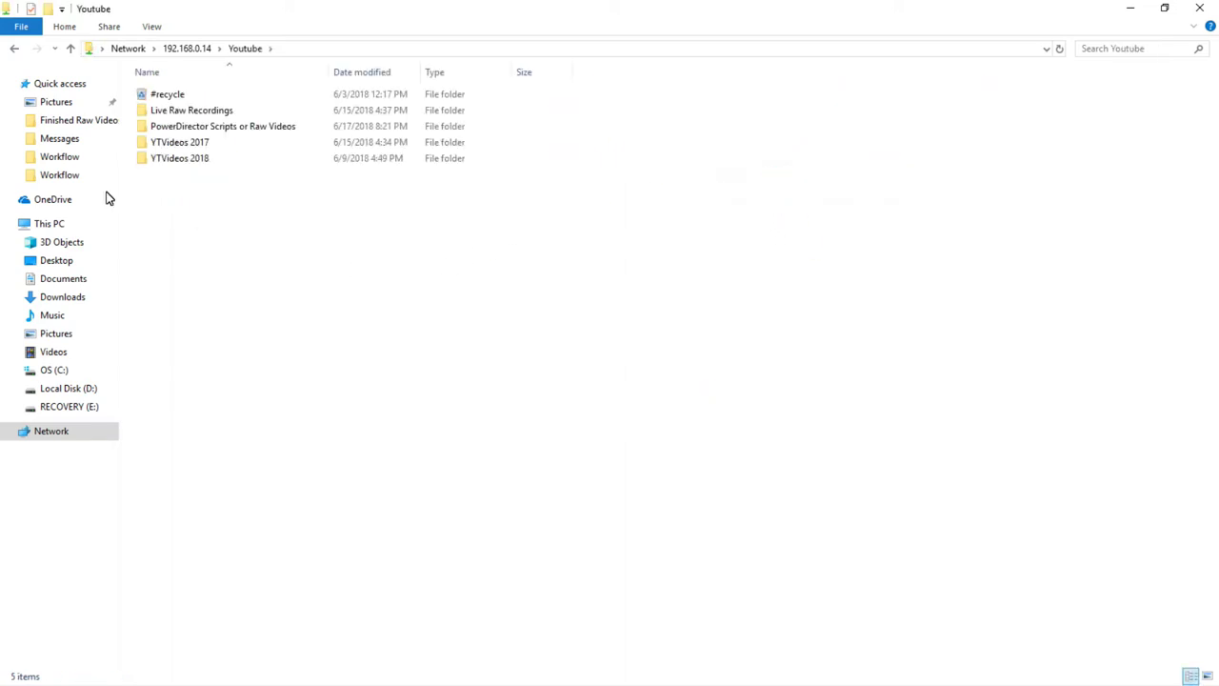
click(191, 163)
double_click(190, 163)
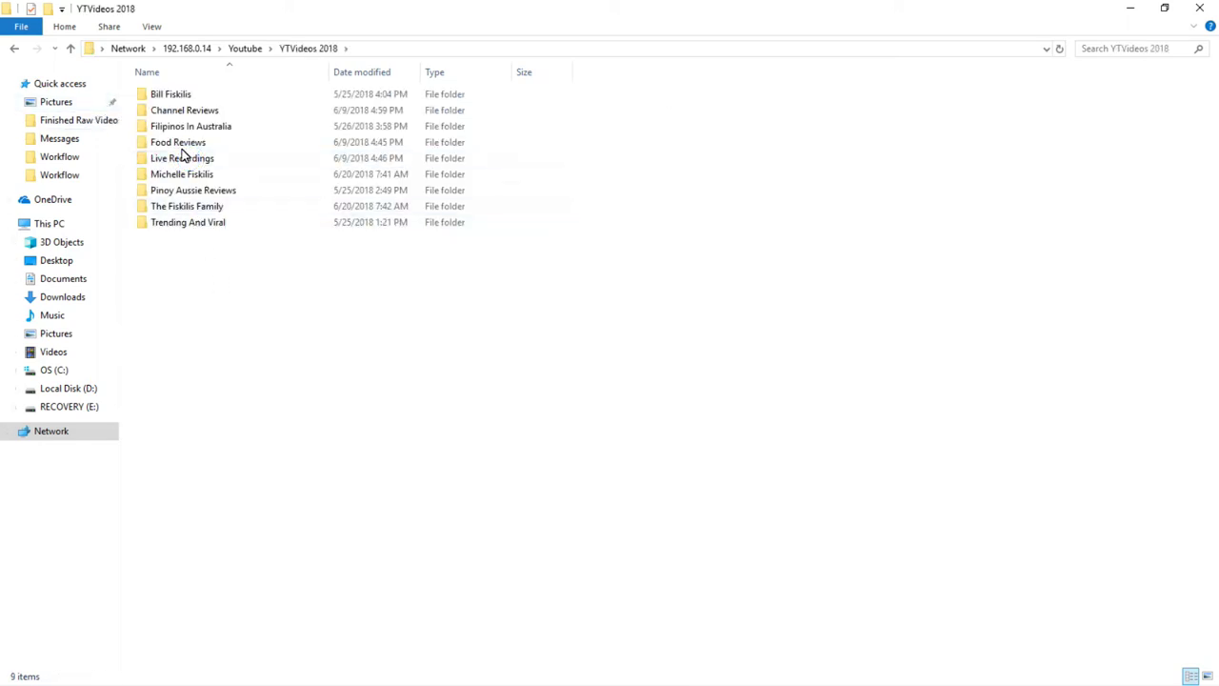
click(15, 50)
click(15, 49)
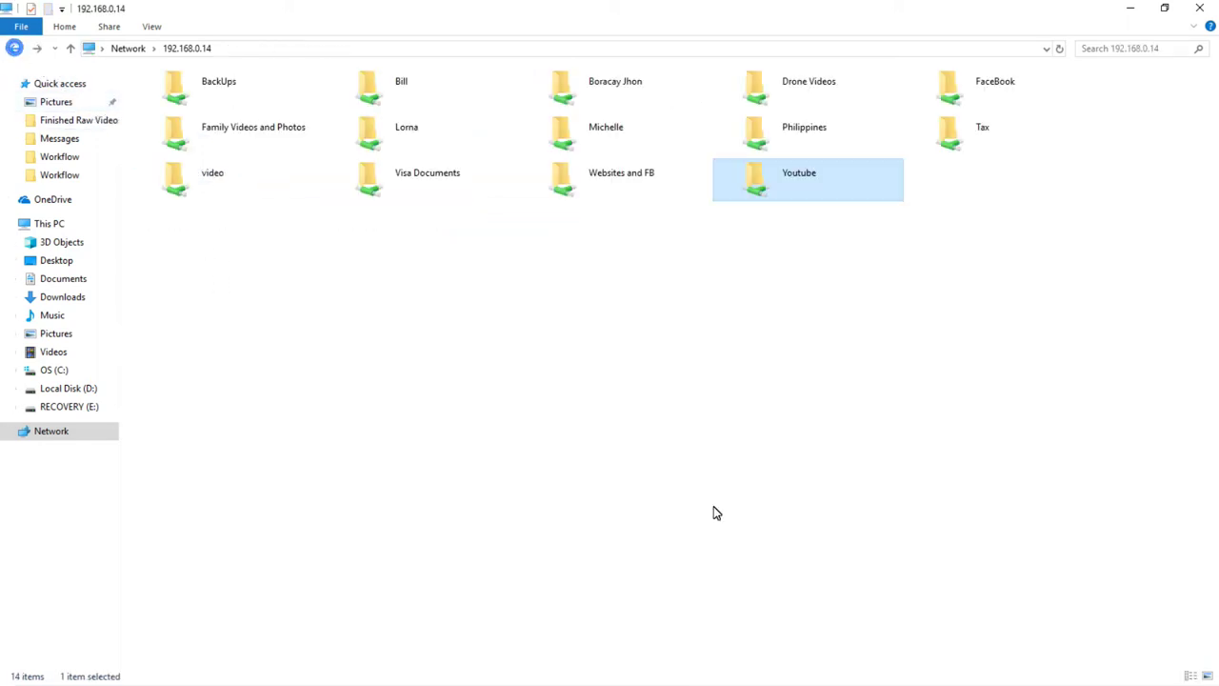
- Create a shortcut to the Youtube shared folder and agree to place it on the desktop
double_click(757, 186)
right_click(757, 186)
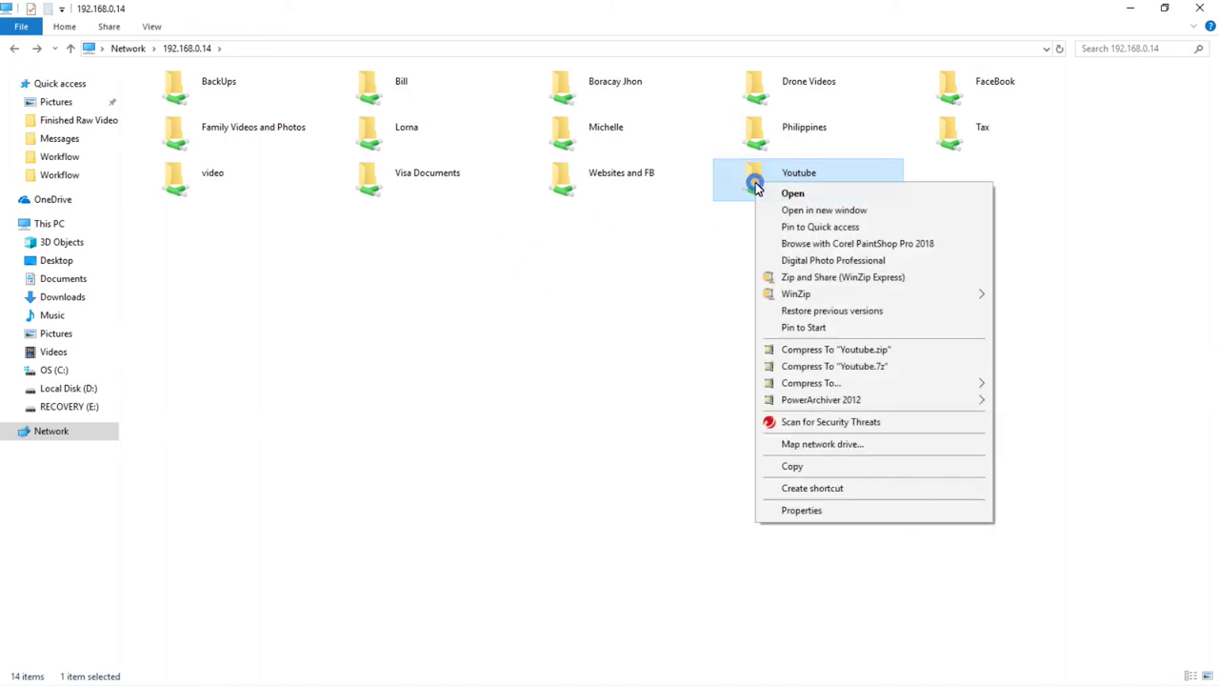
mouse_move(799, 298)
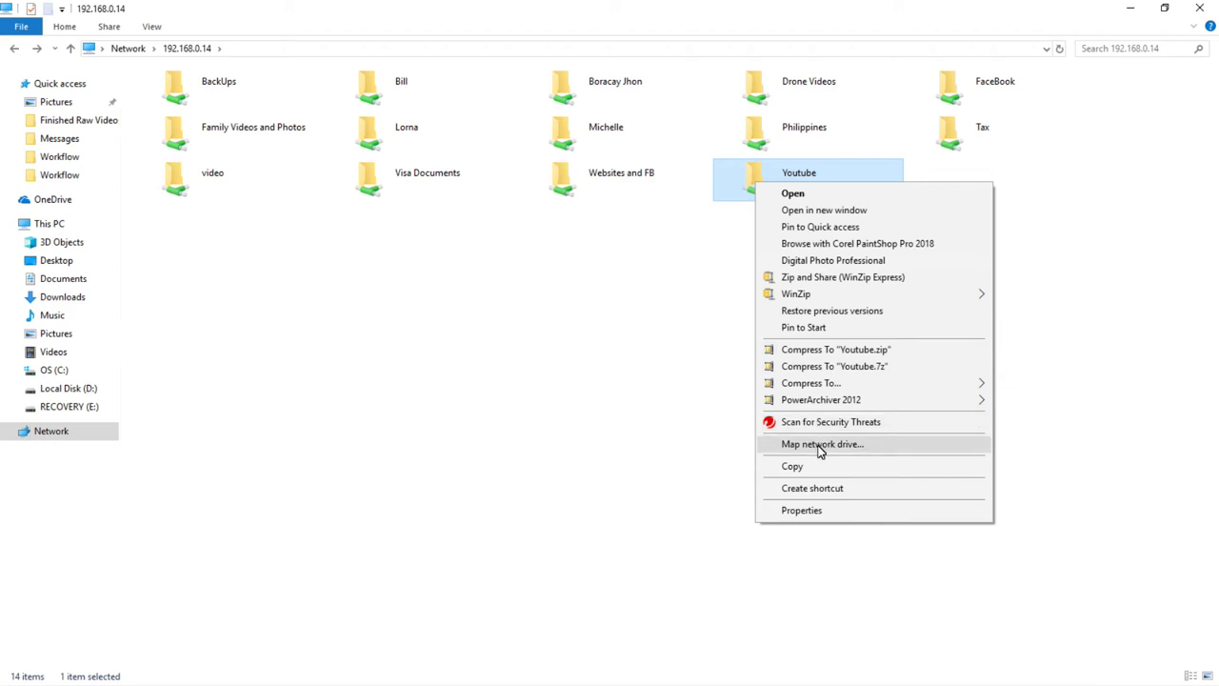
click(813, 489)
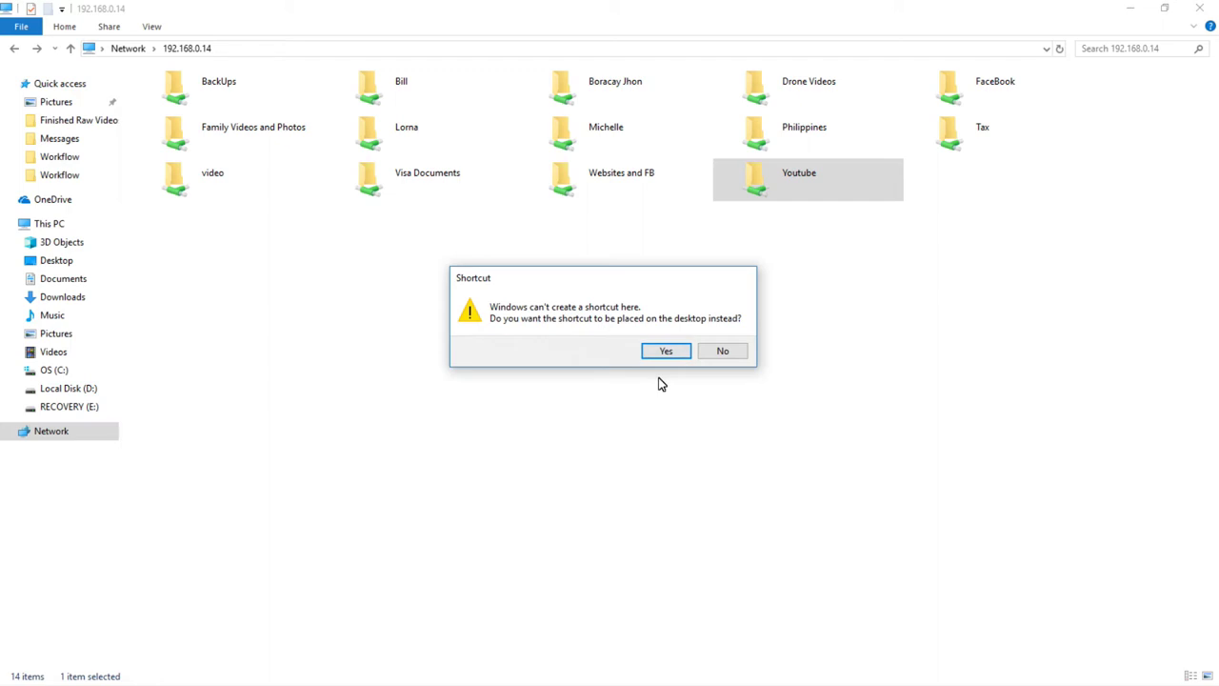
click(665, 352)
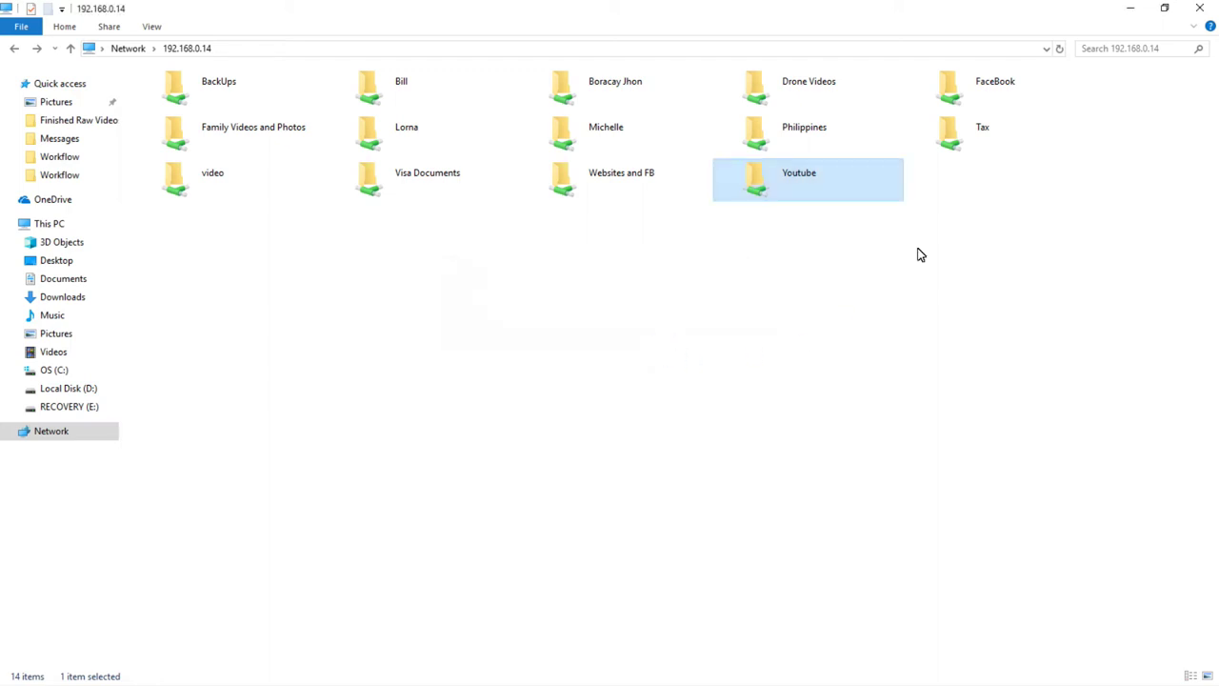
- Minimize the open windows and test the Youtube desktop shortcut by viewing its YTVideos 2018 folder and going back
click(1131, 12)
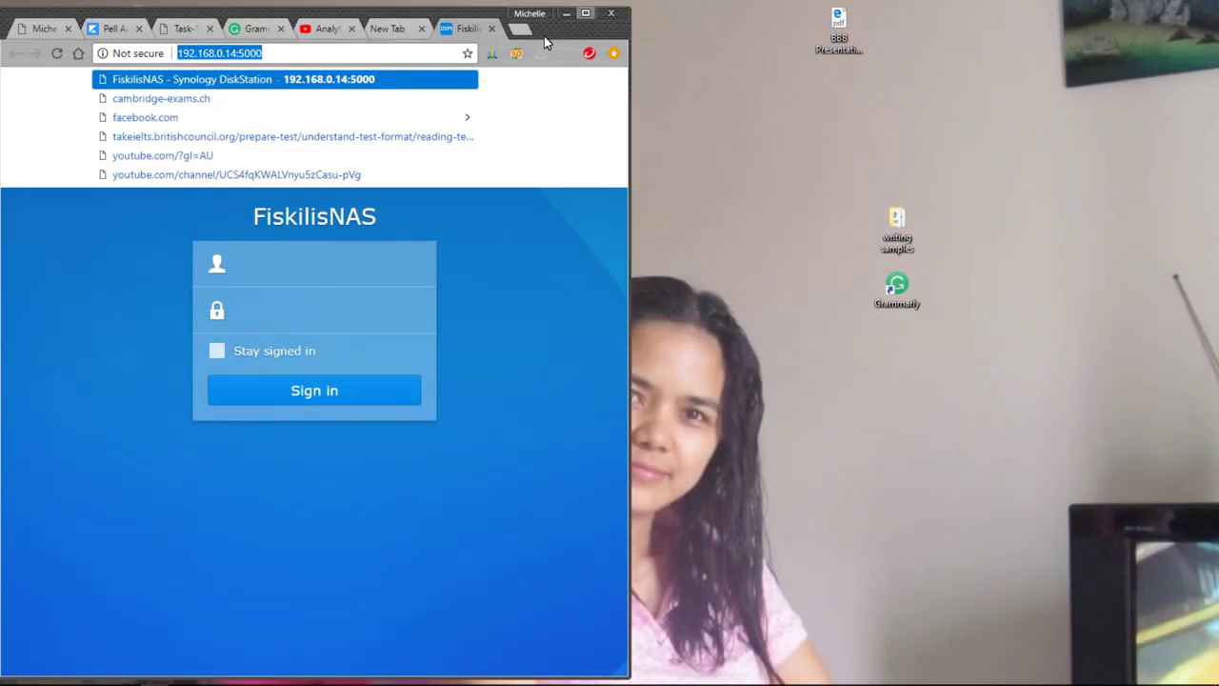
click(565, 14)
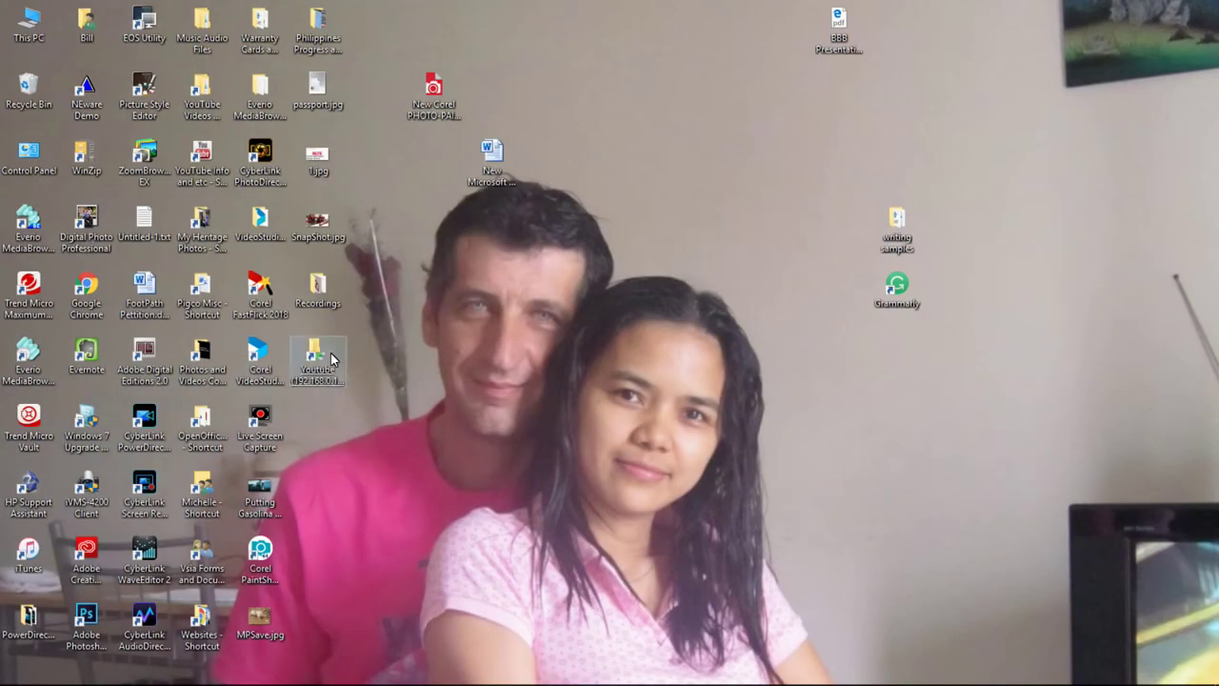
double_click(329, 357)
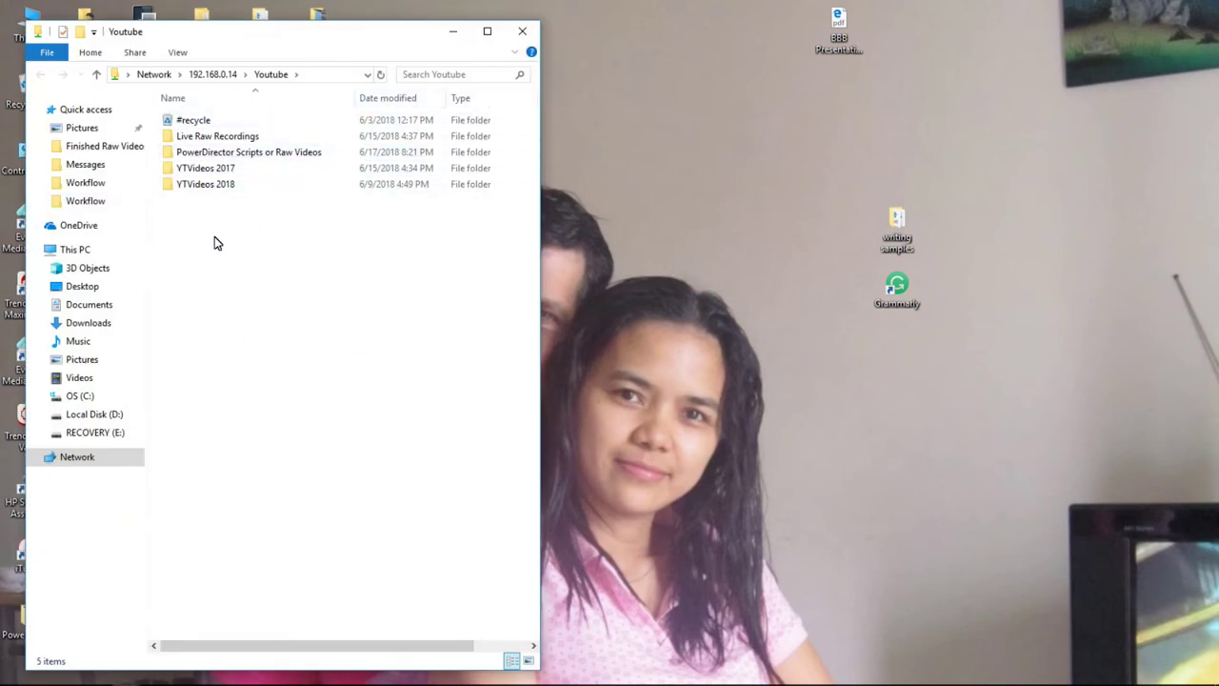
double_click(202, 190)
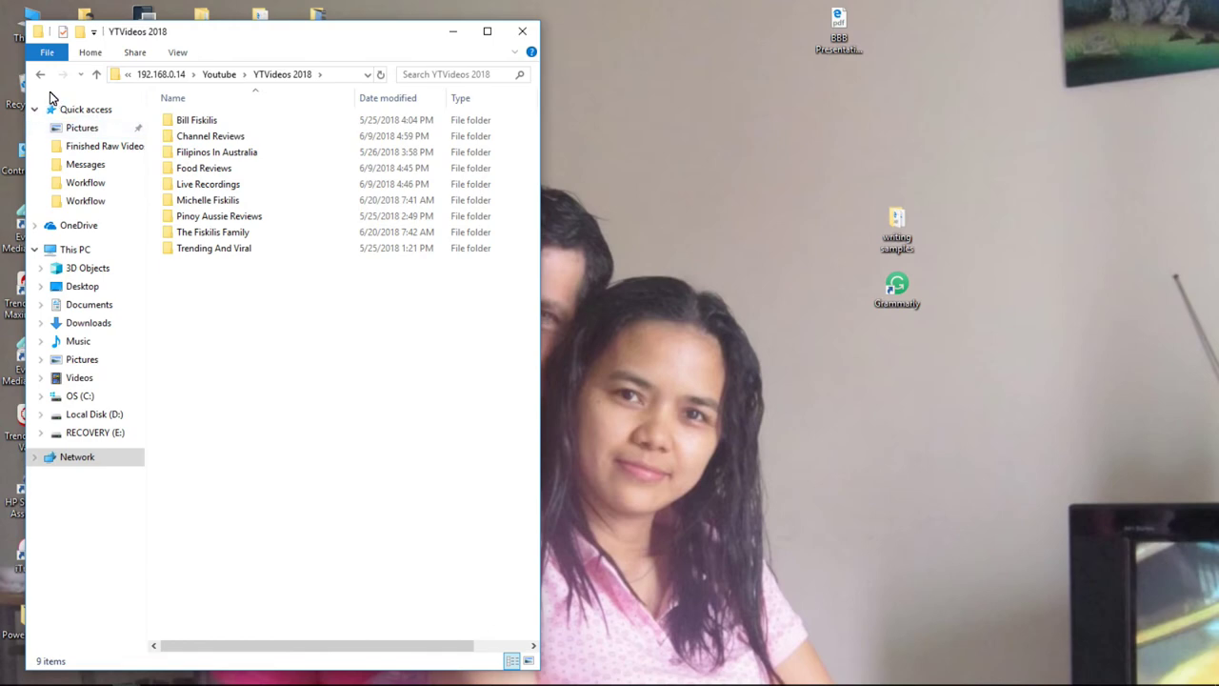
click(40, 76)
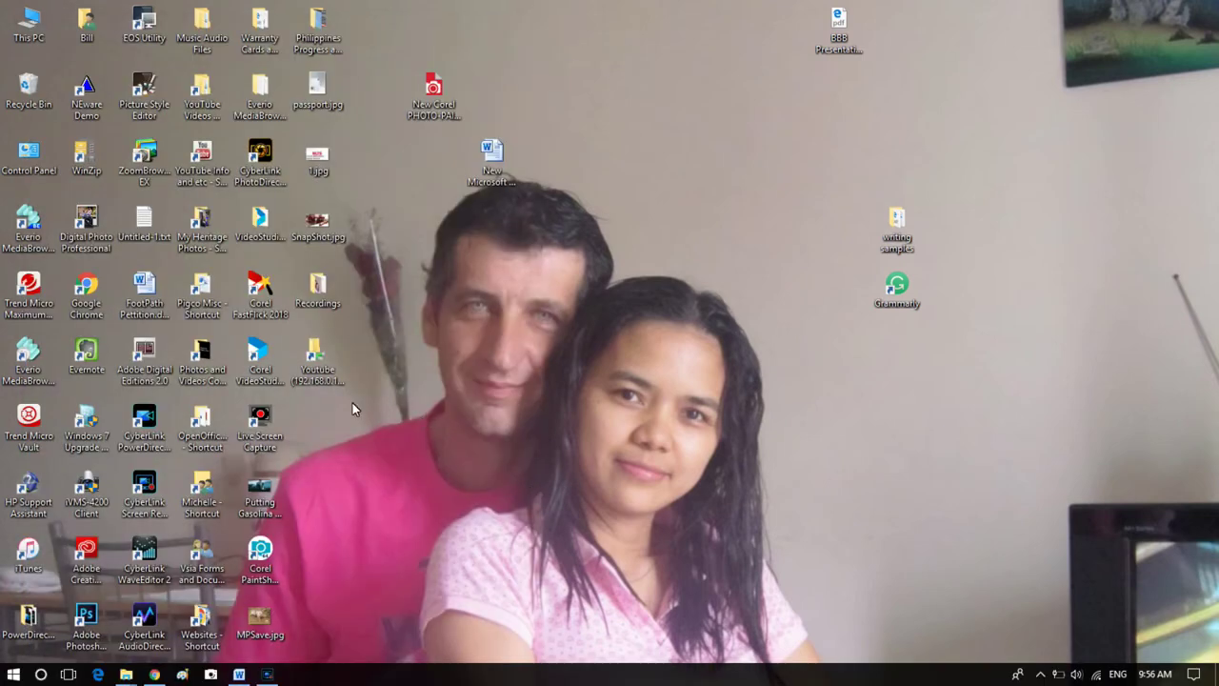
- Map the Youtube shared folder as network drive A: from its desktop shortcut, and close the Network window
right_click(318, 370)
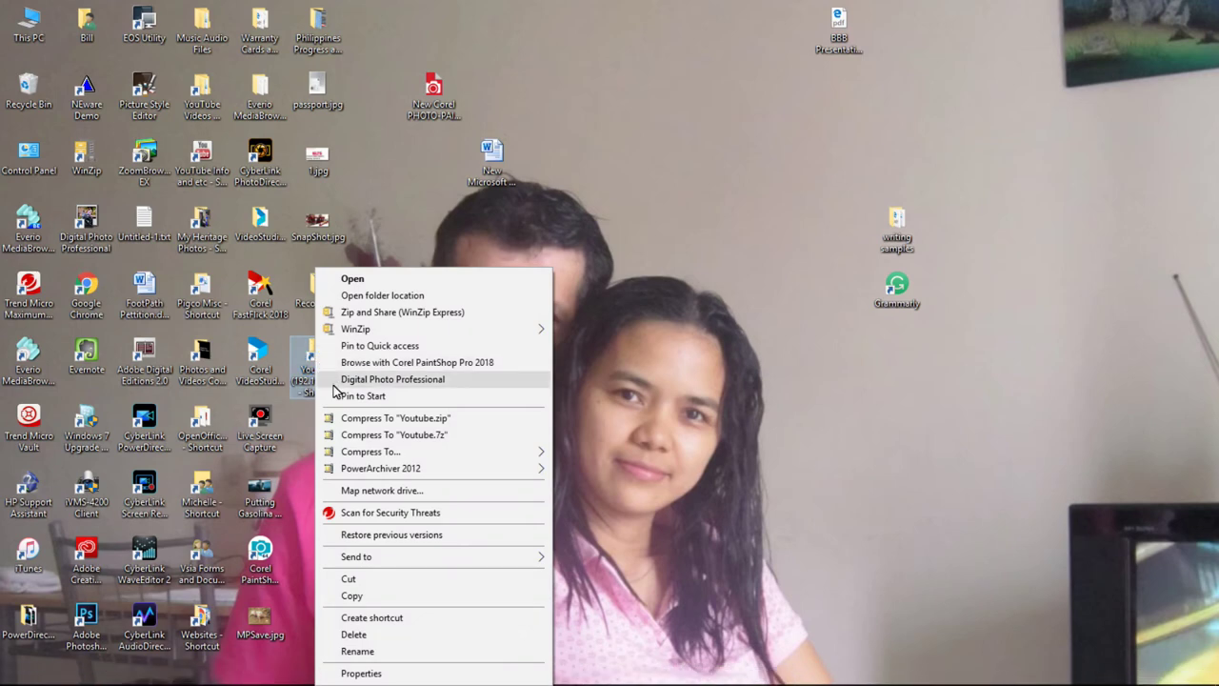
click(366, 491)
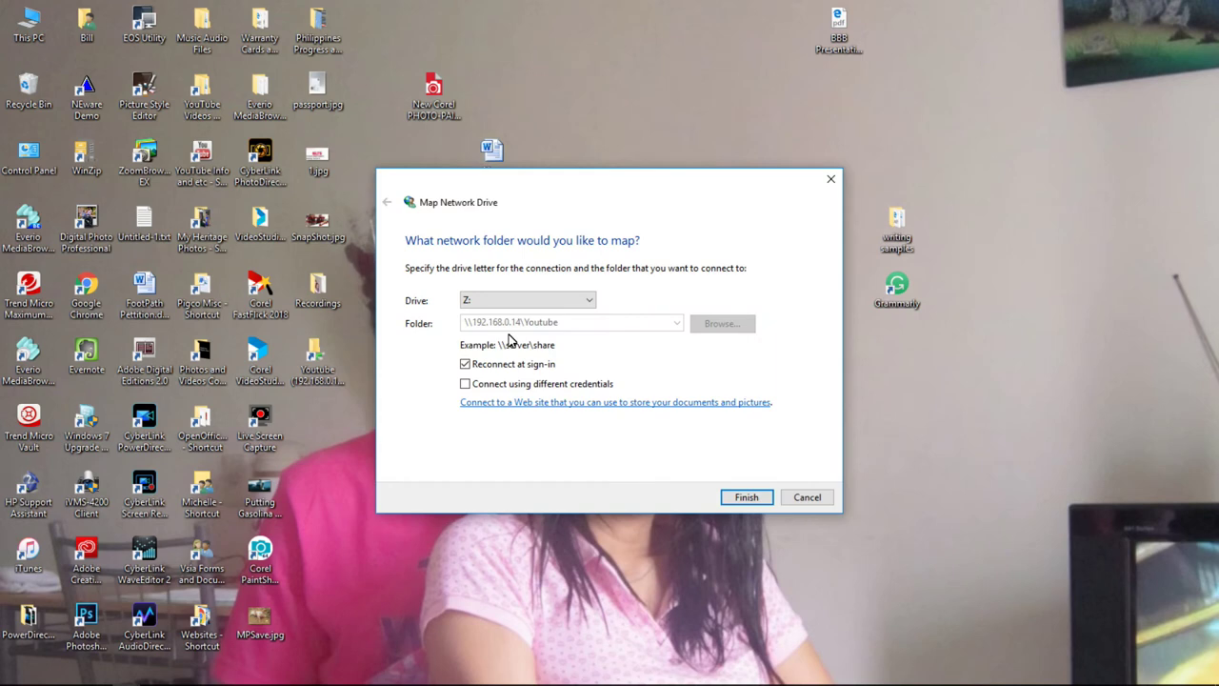
click(590, 301)
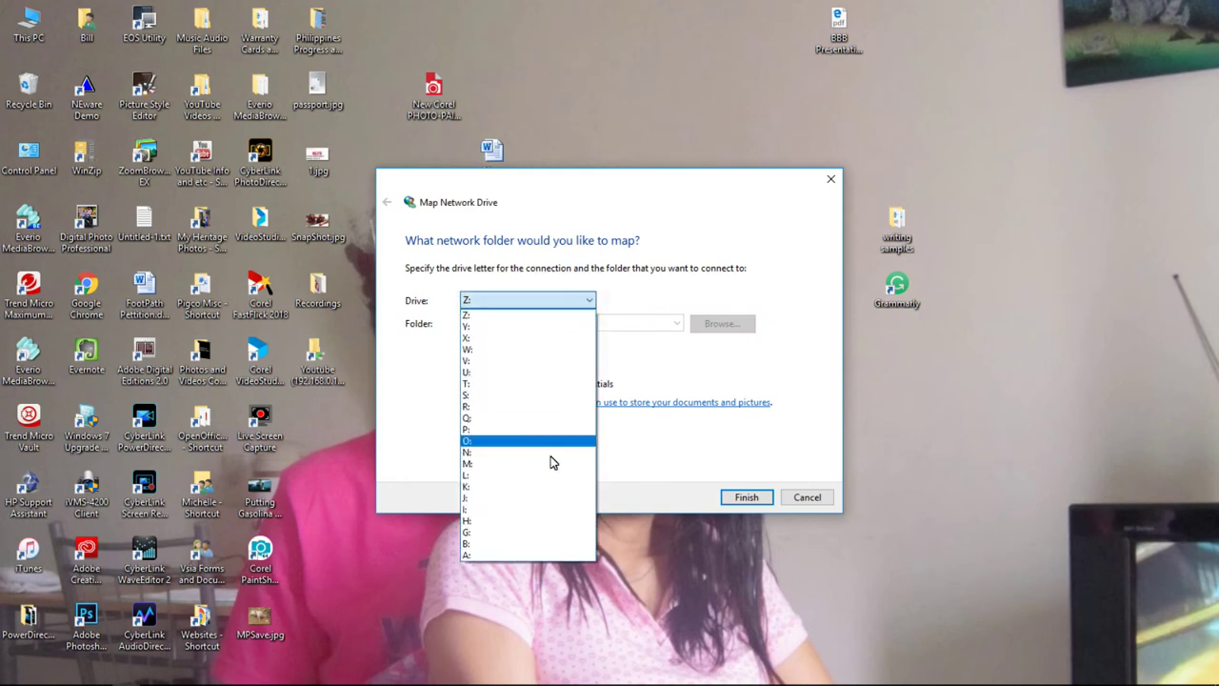
click(535, 556)
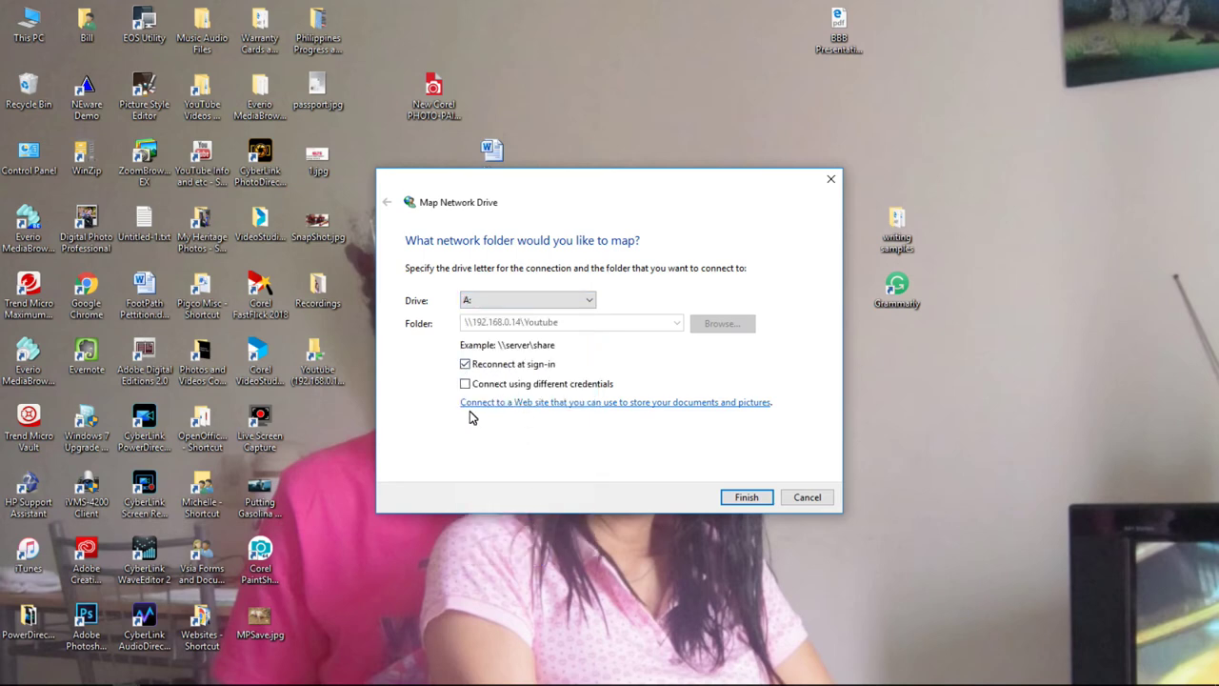
click(744, 497)
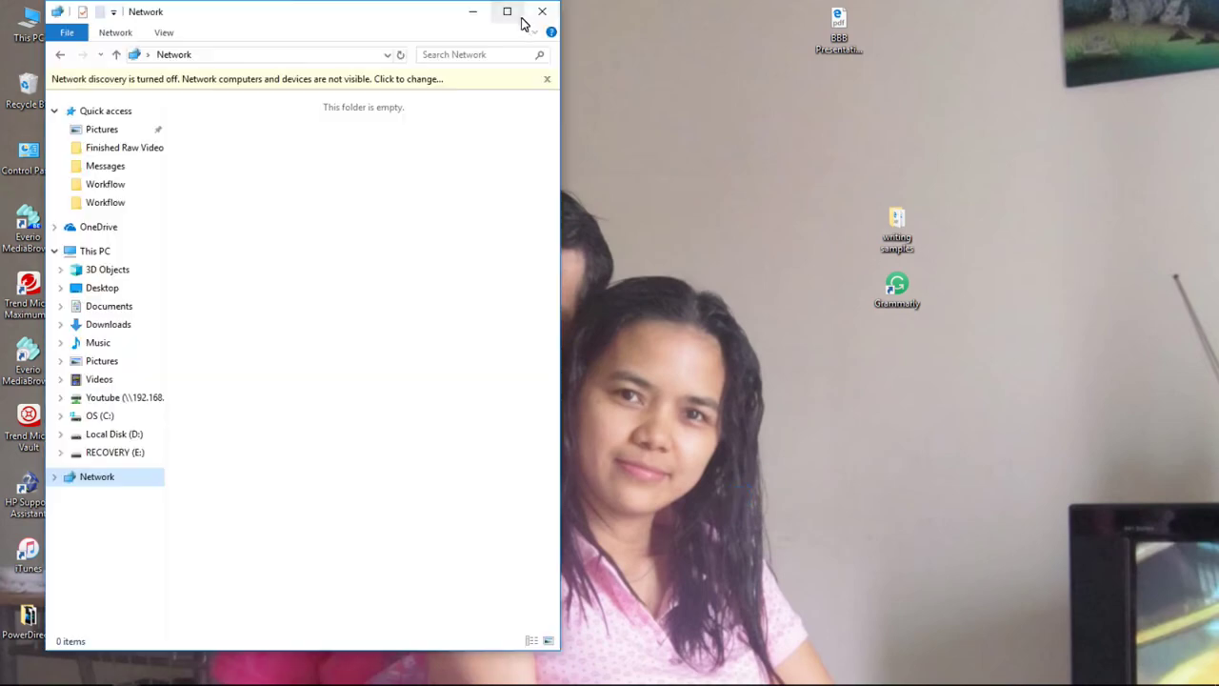
click(548, 10)
- View the contents of the mapped Youtube drive (A:) from This PC in a maximized window, and close it
double_click(29, 24)
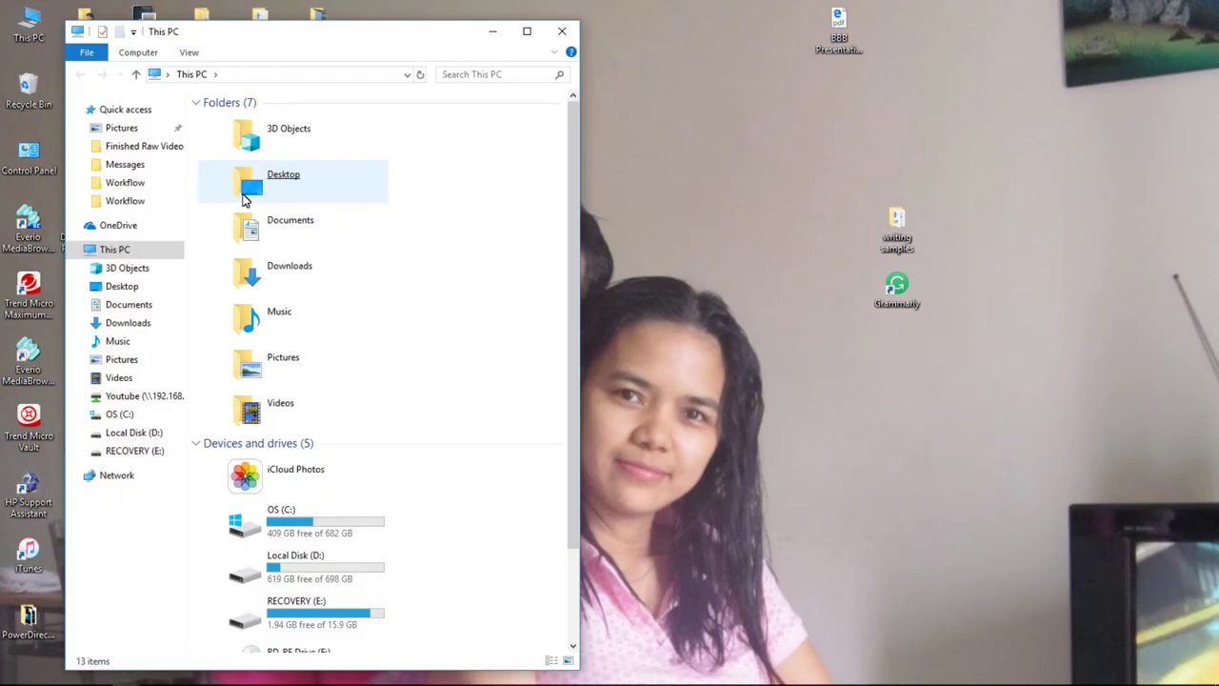
click(243, 199)
click(526, 31)
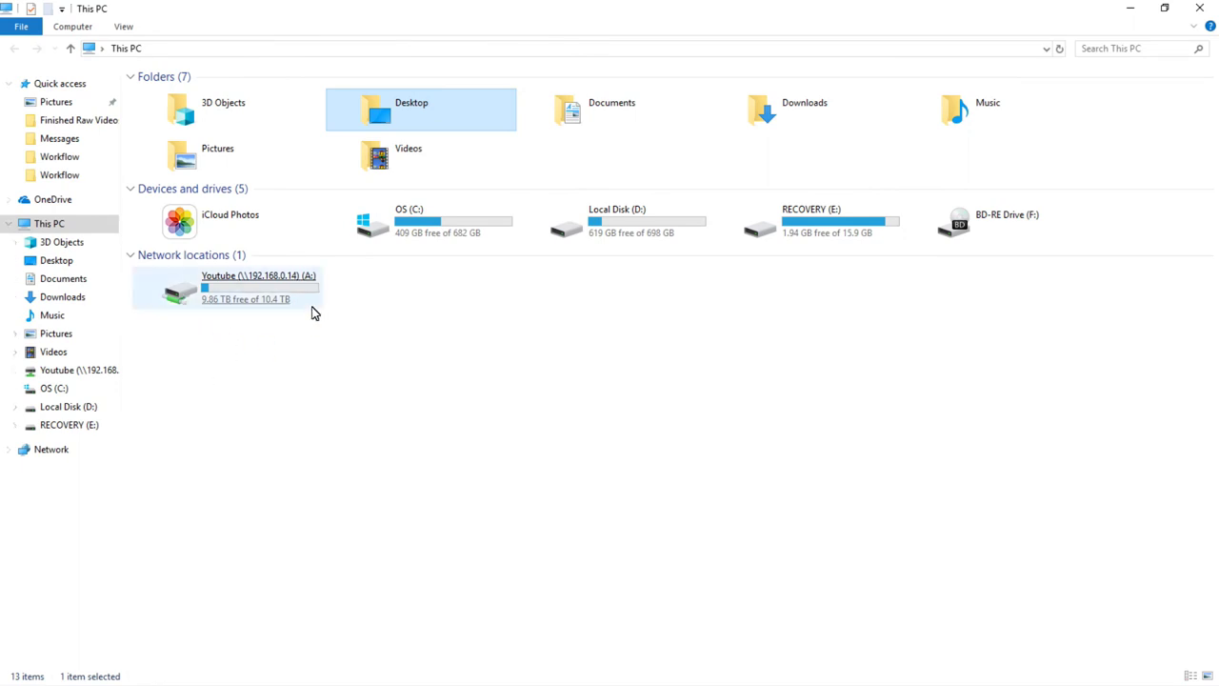
click(240, 297)
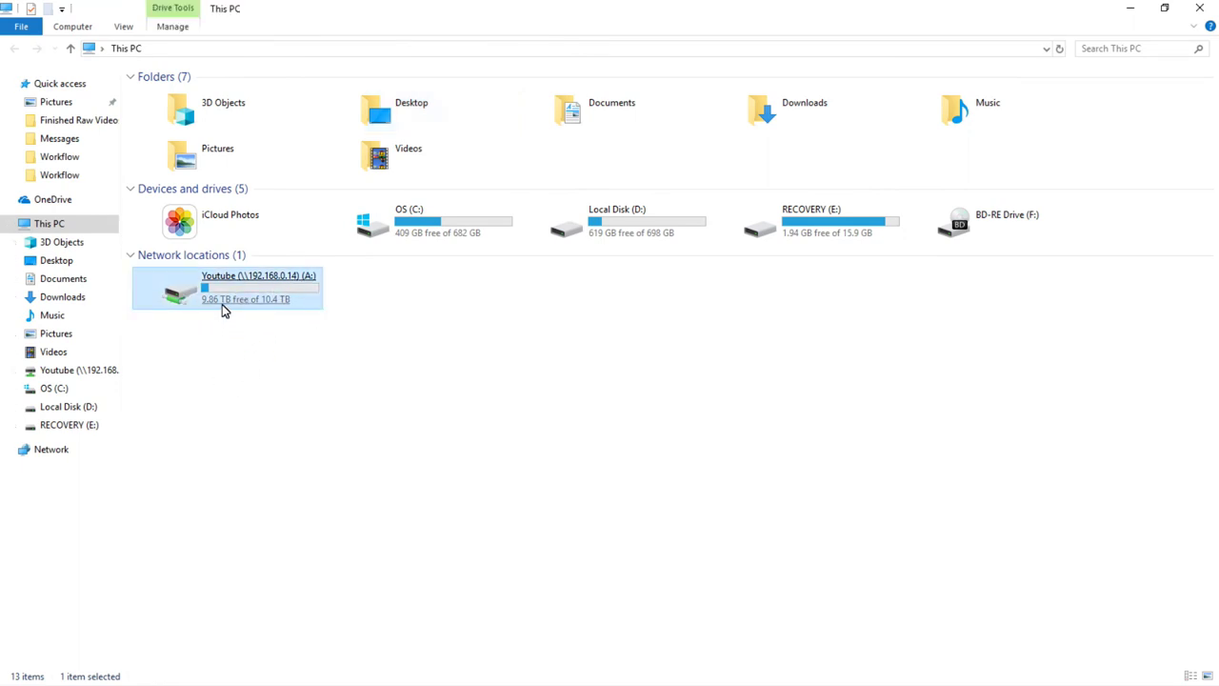
mouse_move(224, 301)
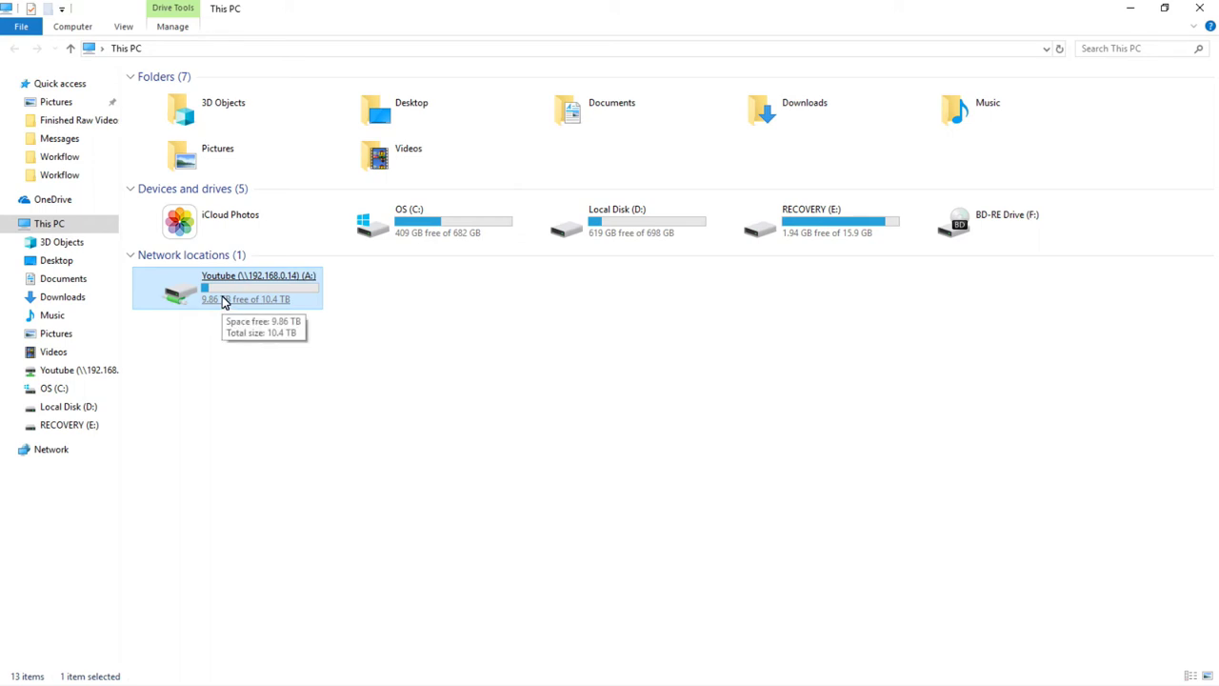
double_click(224, 301)
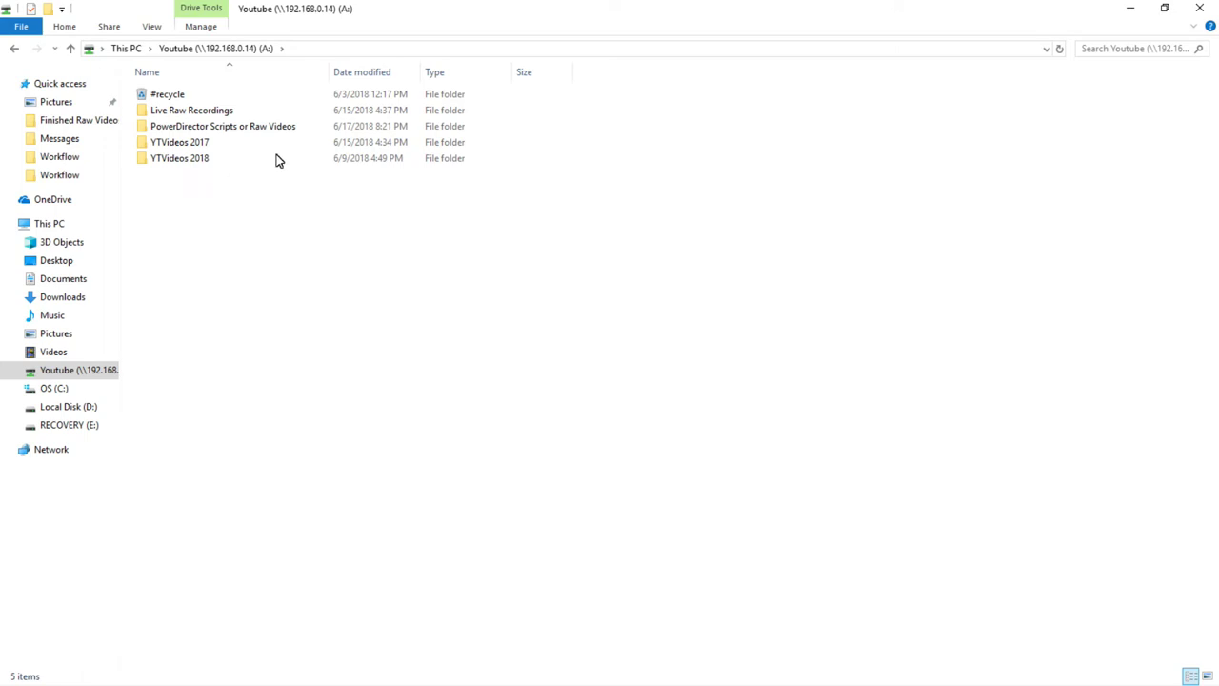
click(1199, 8)
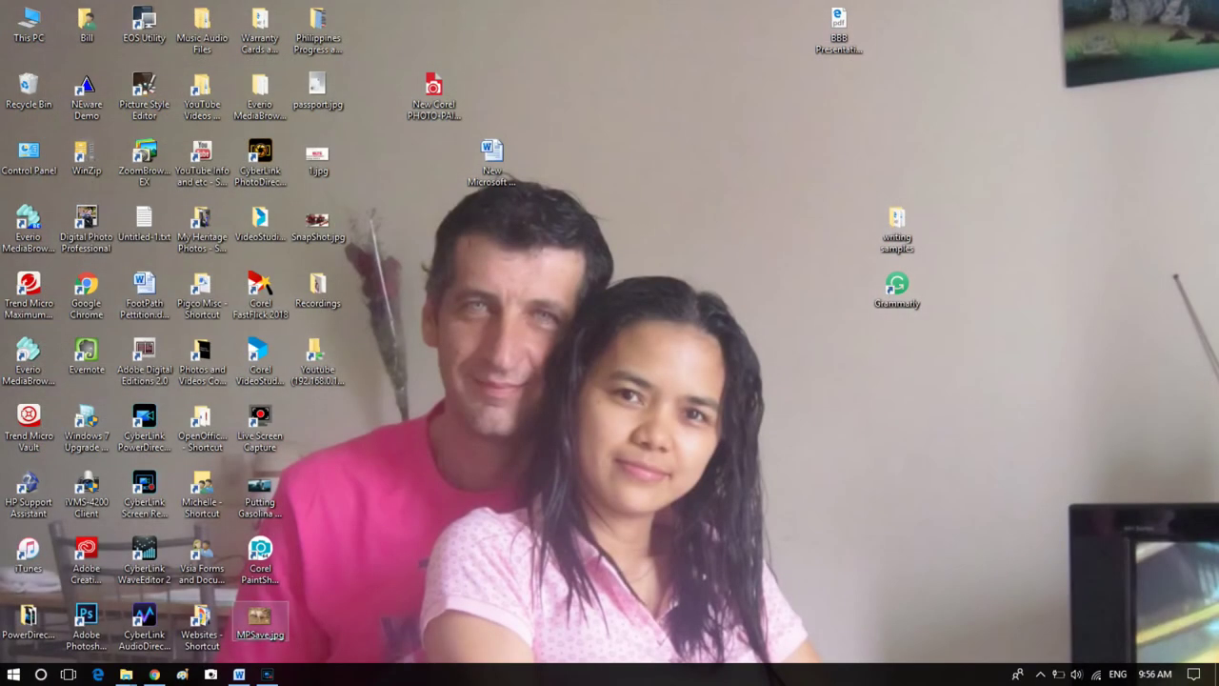
- Switch to Chrome and sign in to the NAS page at 192.168.0.14:5000 with the account username and password
click(155, 674)
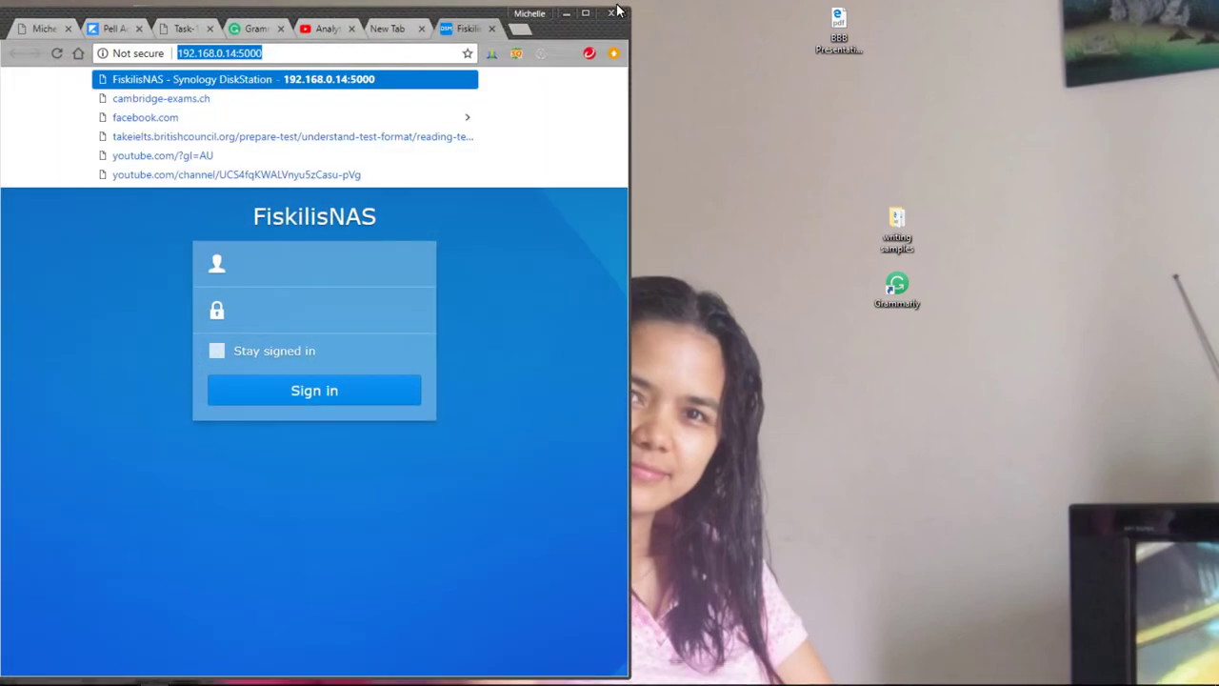
click(585, 13)
click(602, 267)
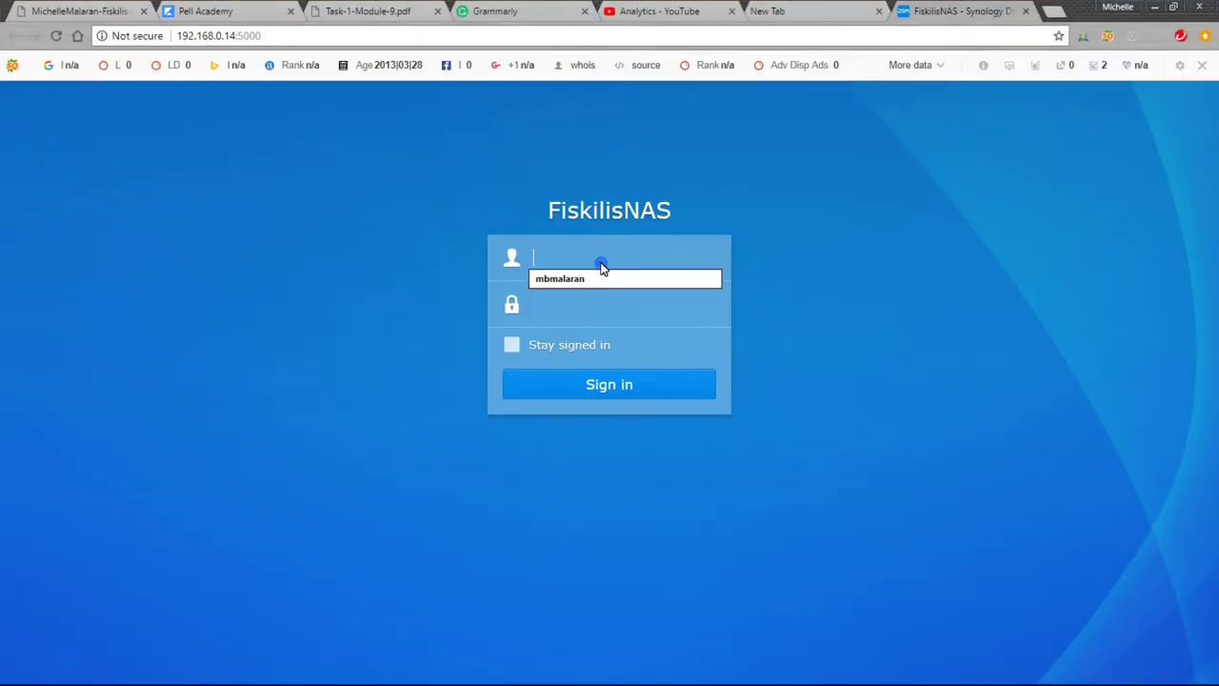
click(582, 276)
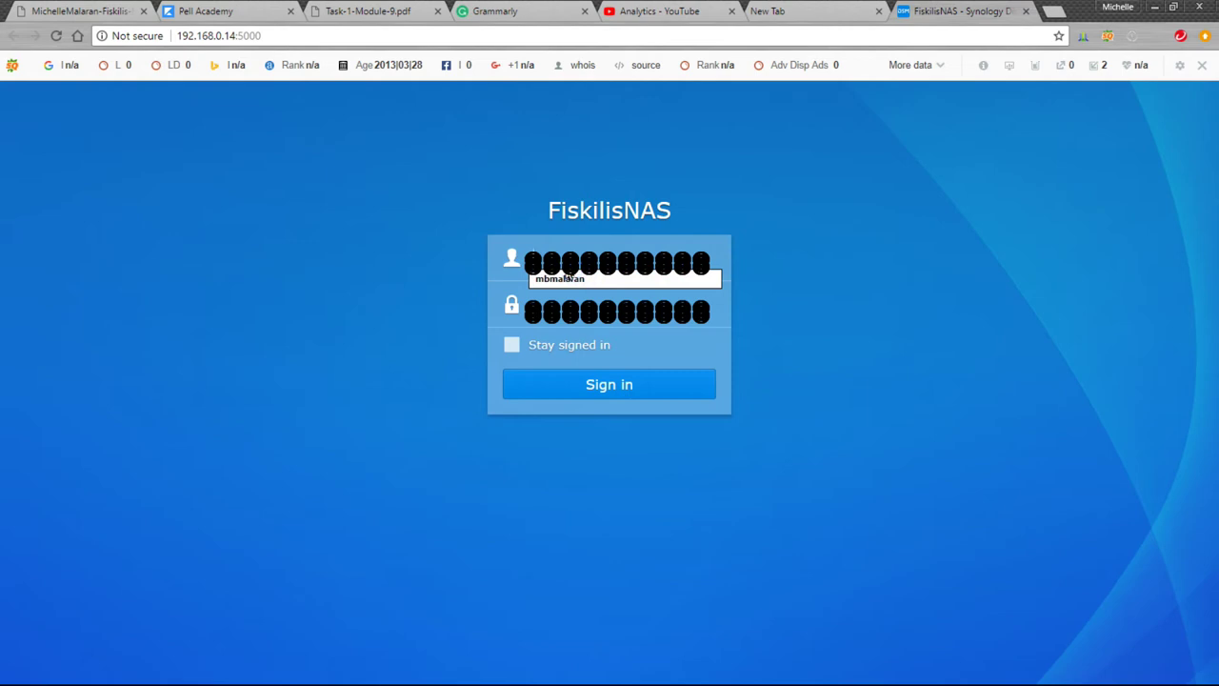
click(569, 276)
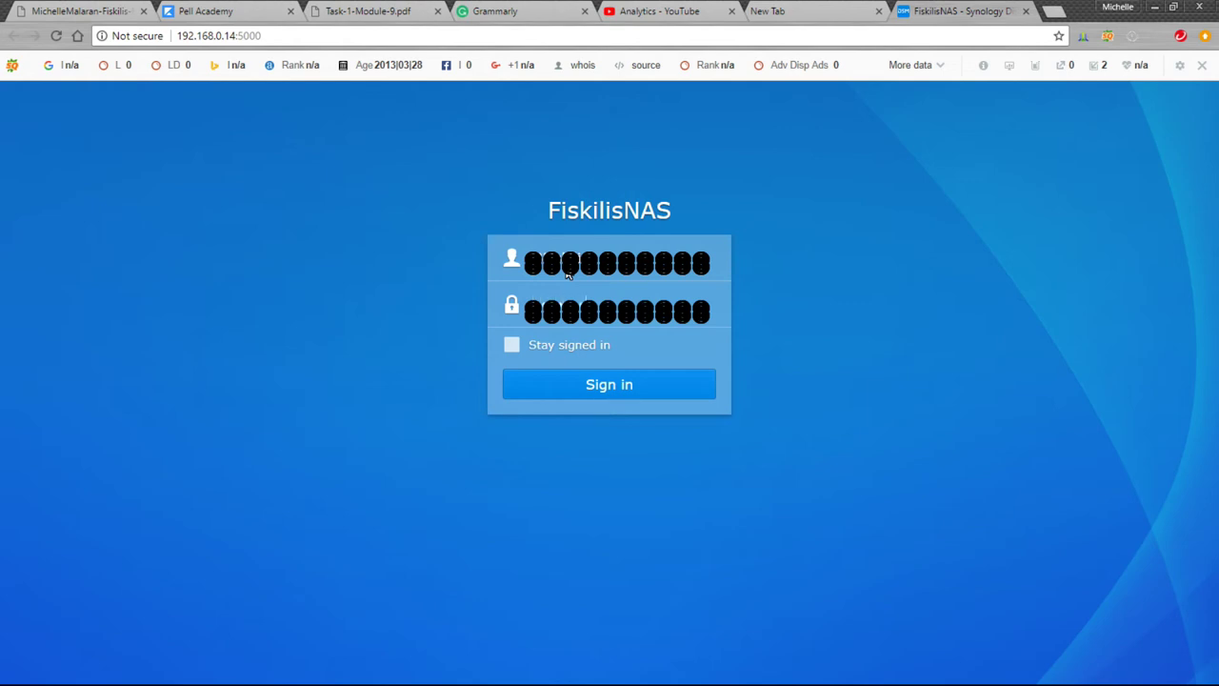
double_click(597, 314)
key(BackSpace)
text(•••)
key(Return)
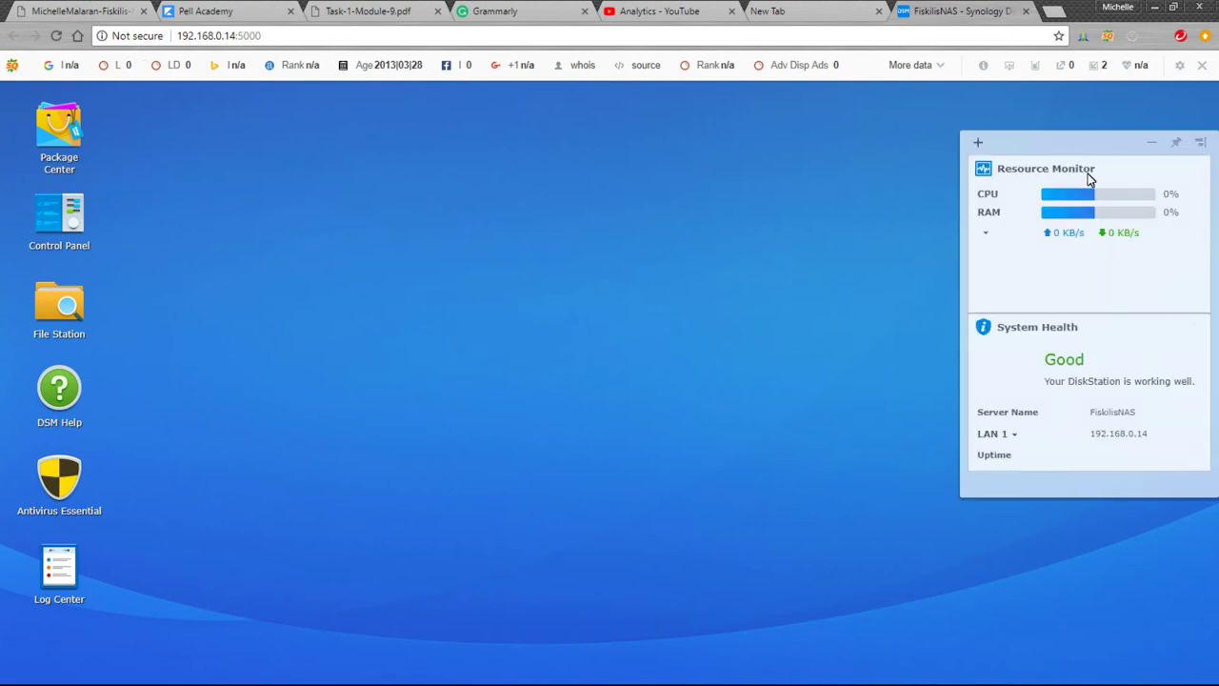
- Move the system widget panel slightly lower on the NAS desktop, and look over the Log Center overview
mouse_move(1083, 144)
mouse_down()
mouse_move(1089, 198)
mouse_move(1078, 206)
mouse_up()
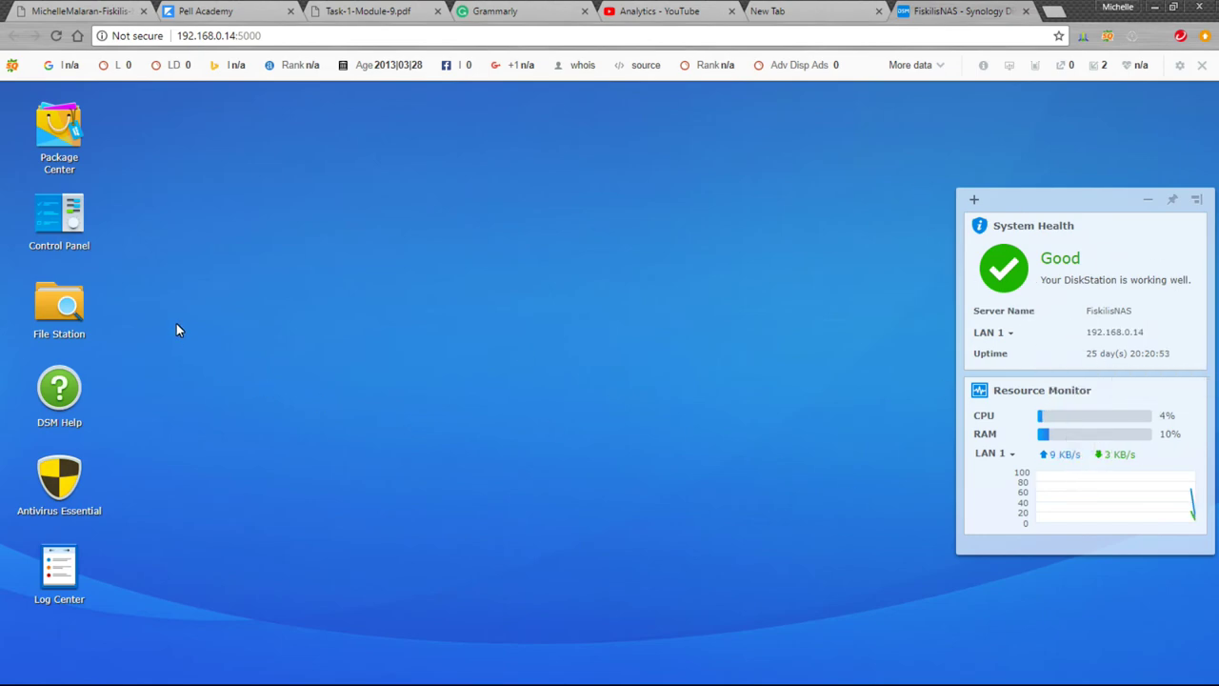
click(56, 590)
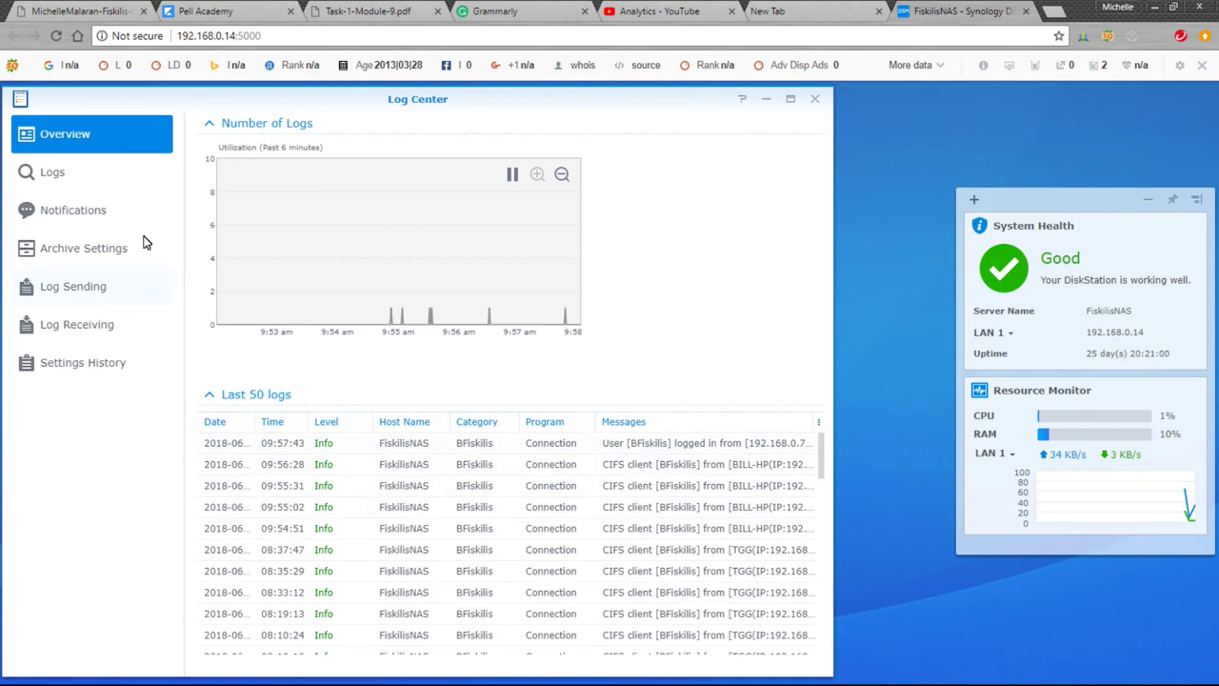
click(814, 98)
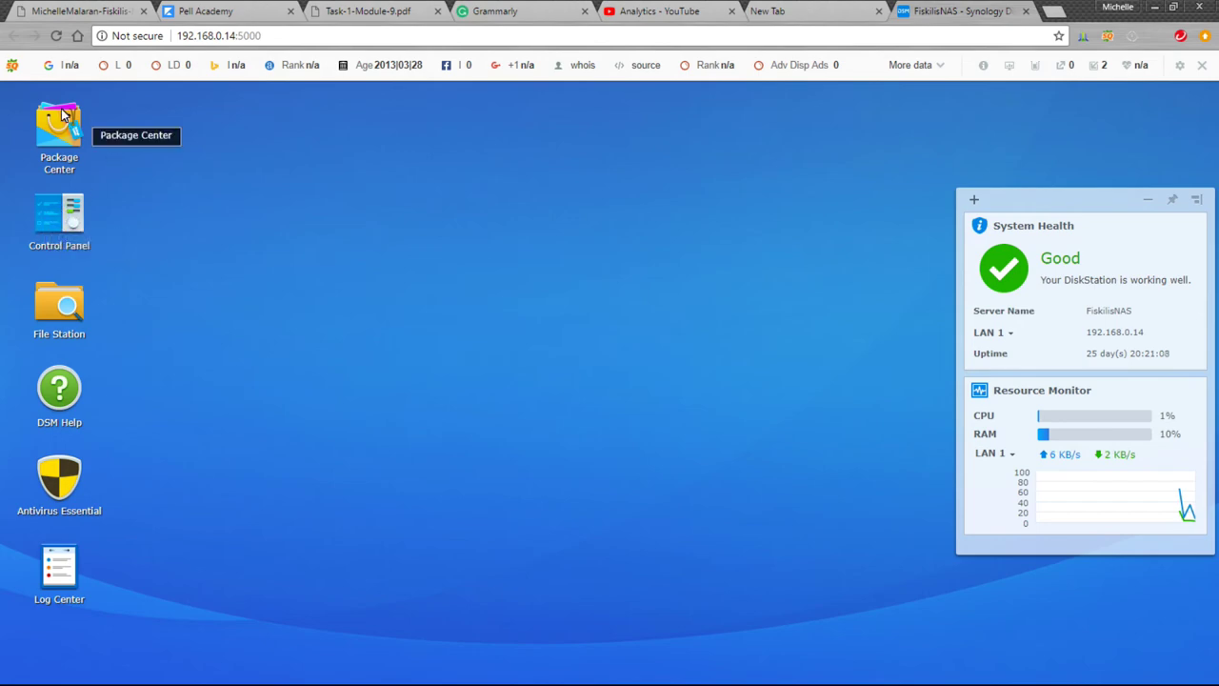
- Examine the general system information in the NAS Control Panel's Info Center, close the NAS page and minimize the browser
click(59, 229)
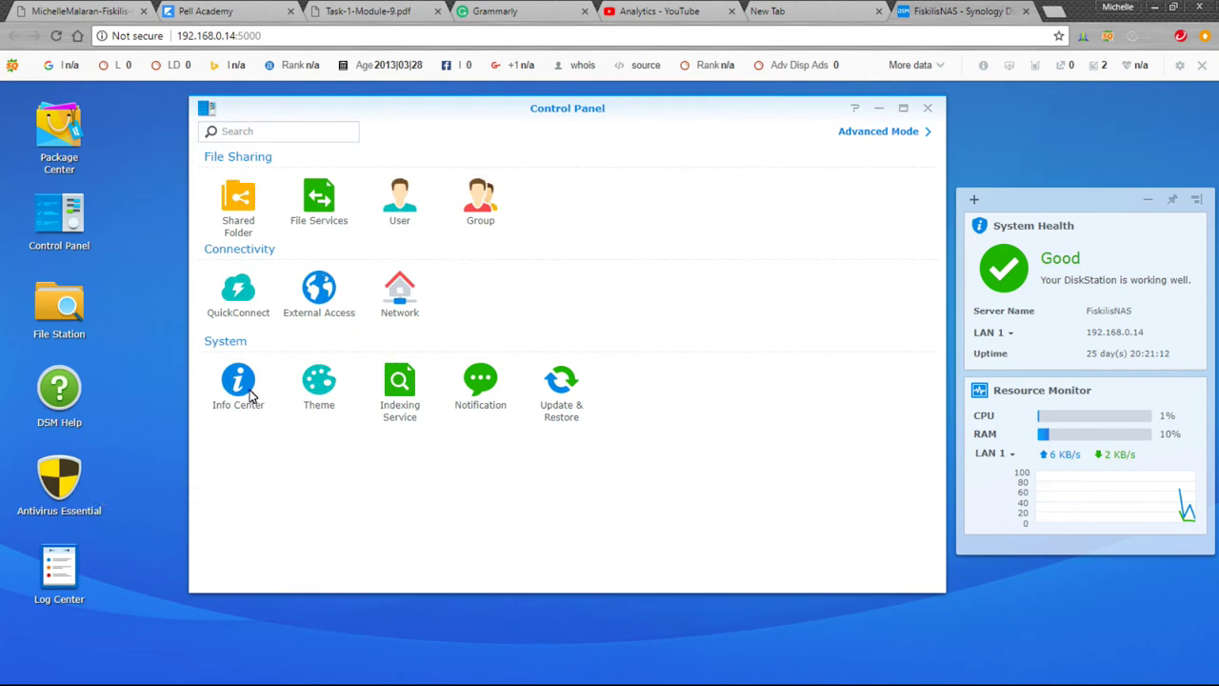
click(240, 385)
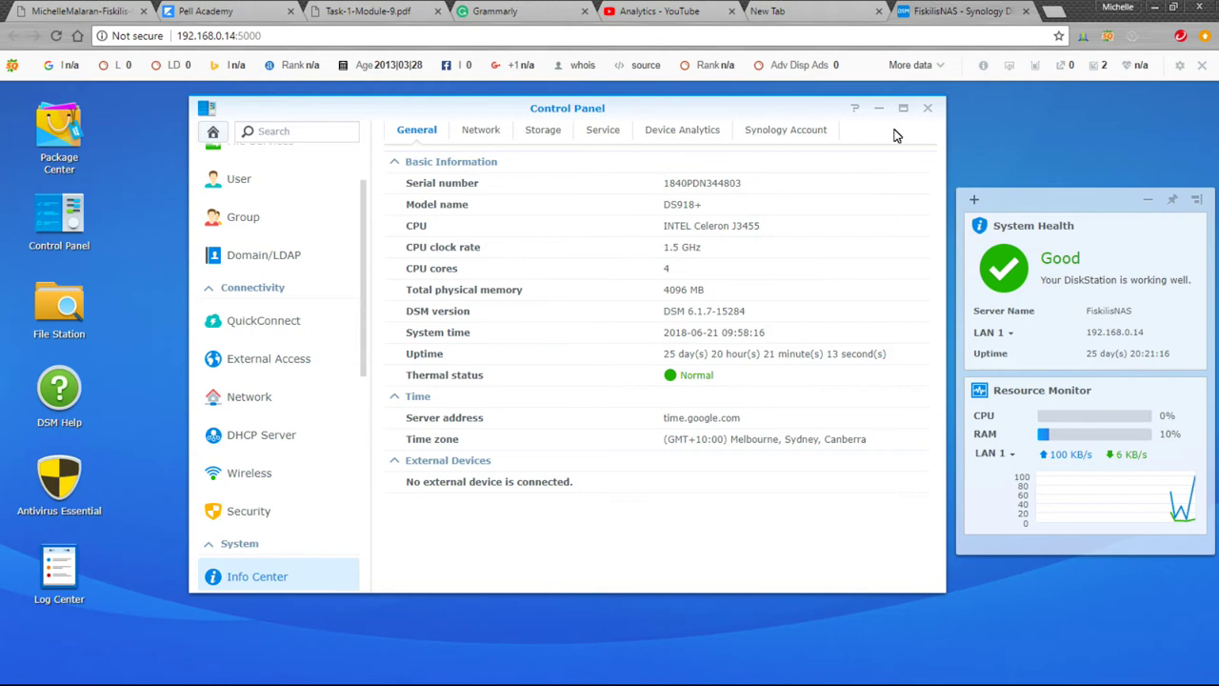
click(927, 107)
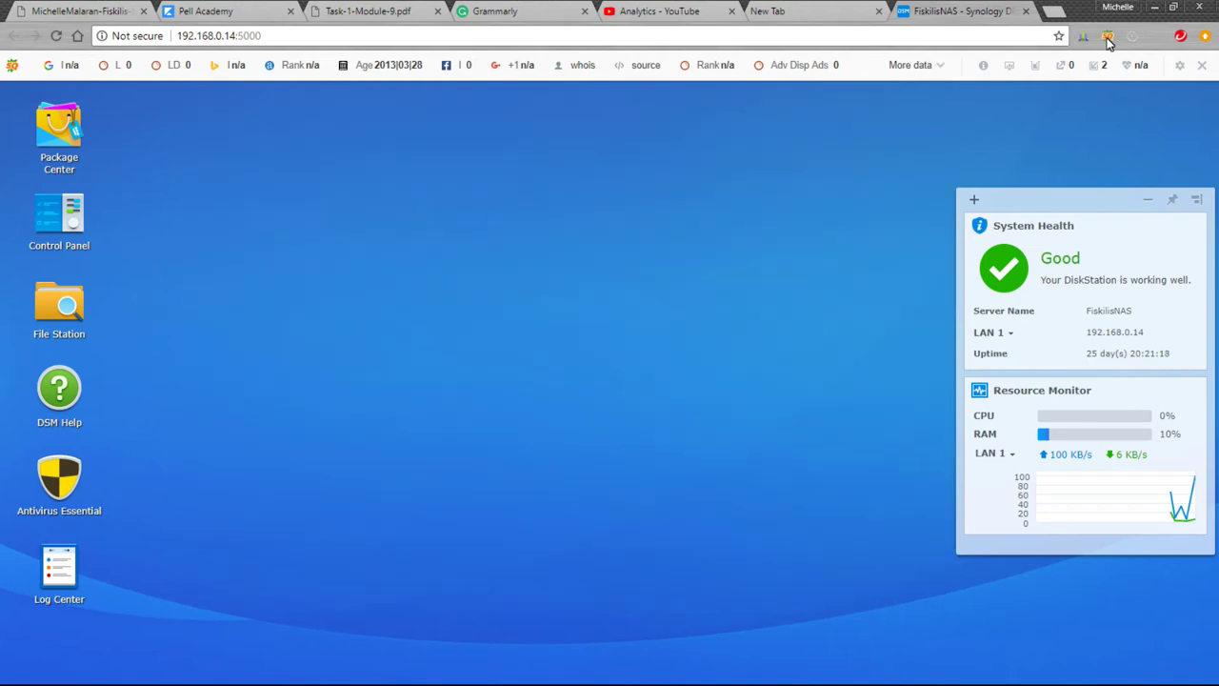
click(1026, 12)
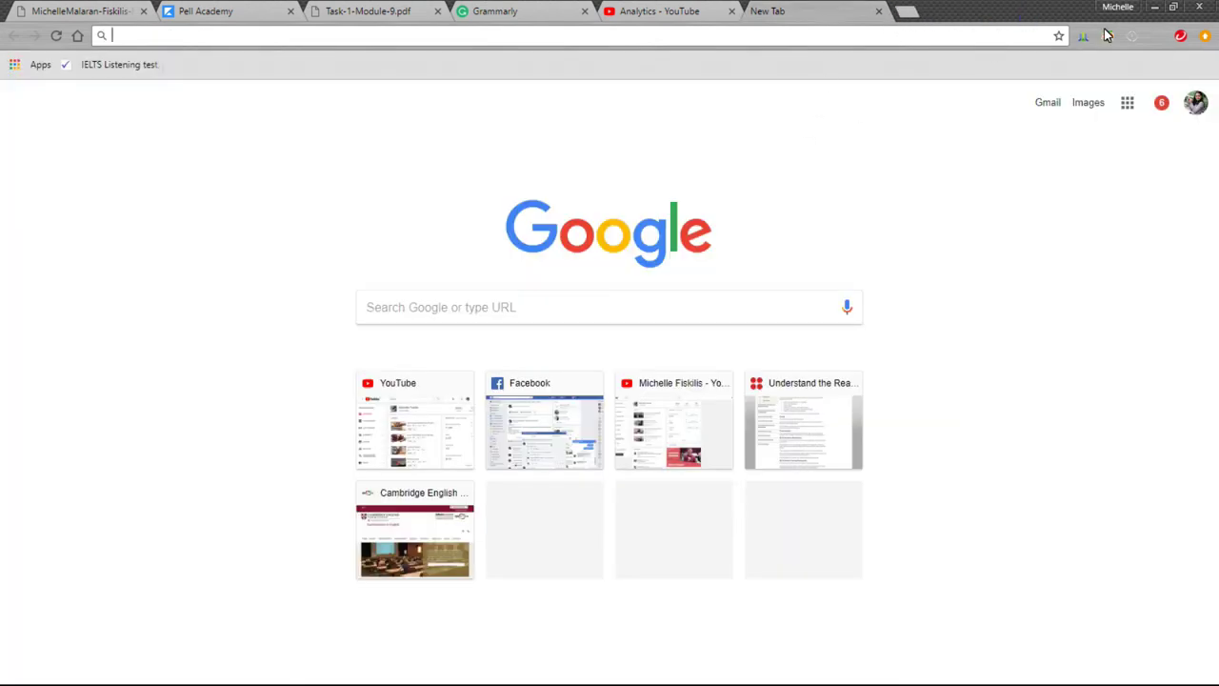
click(1154, 7)
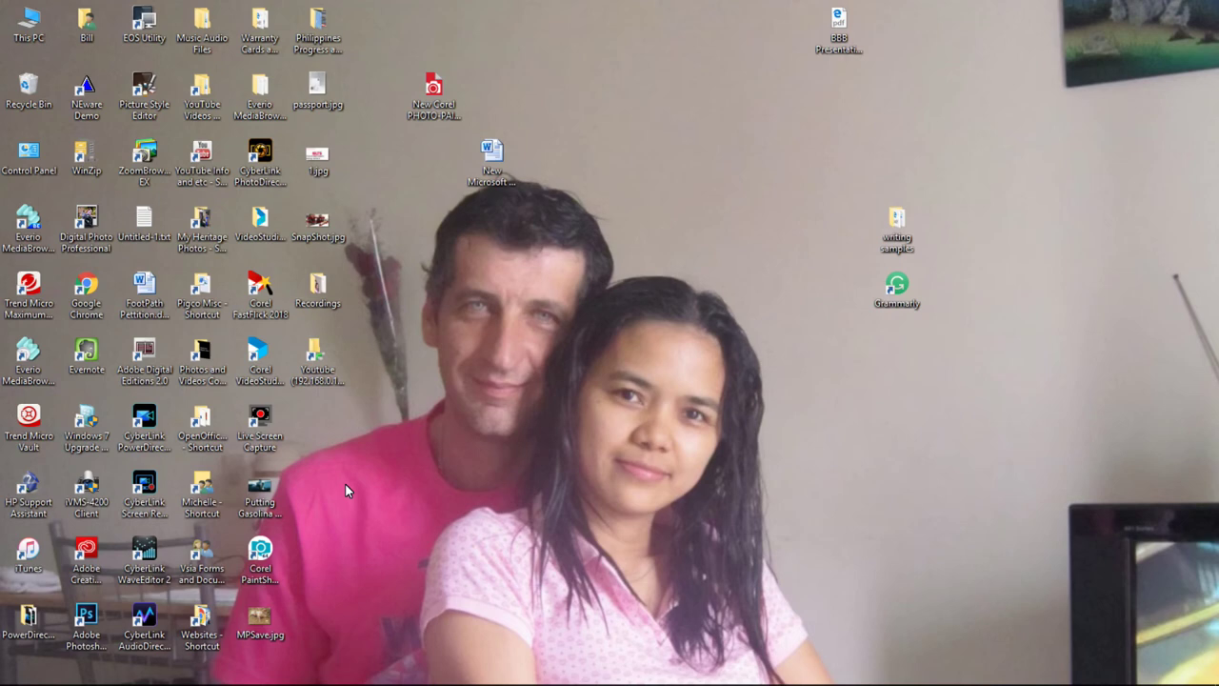
- Browse from the Youtube desktop shortcut through YTVideos 2018 to the Finished Videos folder of the family channel
double_click(315, 372)
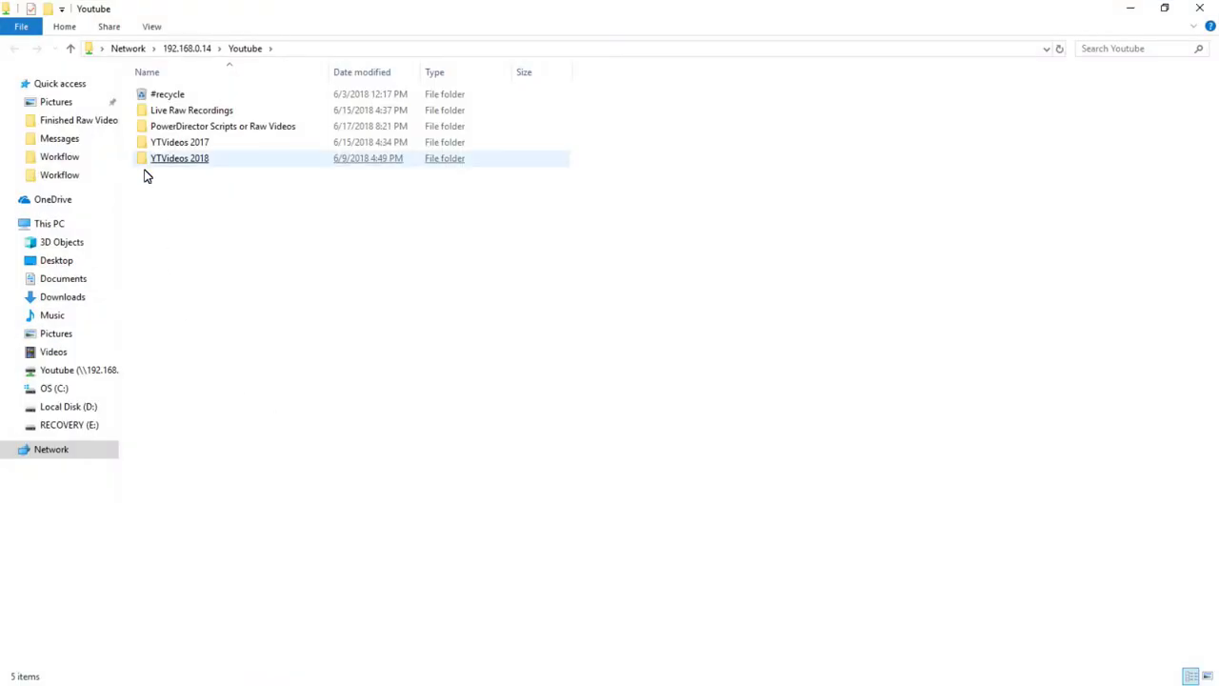
double_click(151, 161)
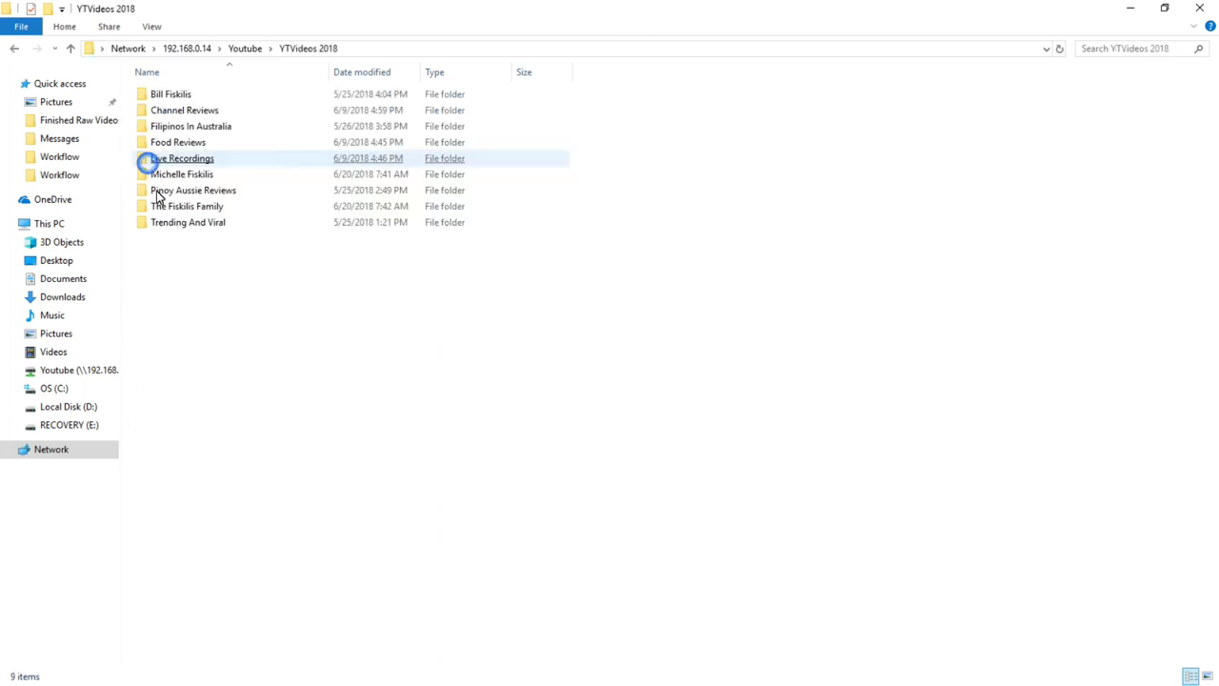
click(186, 130)
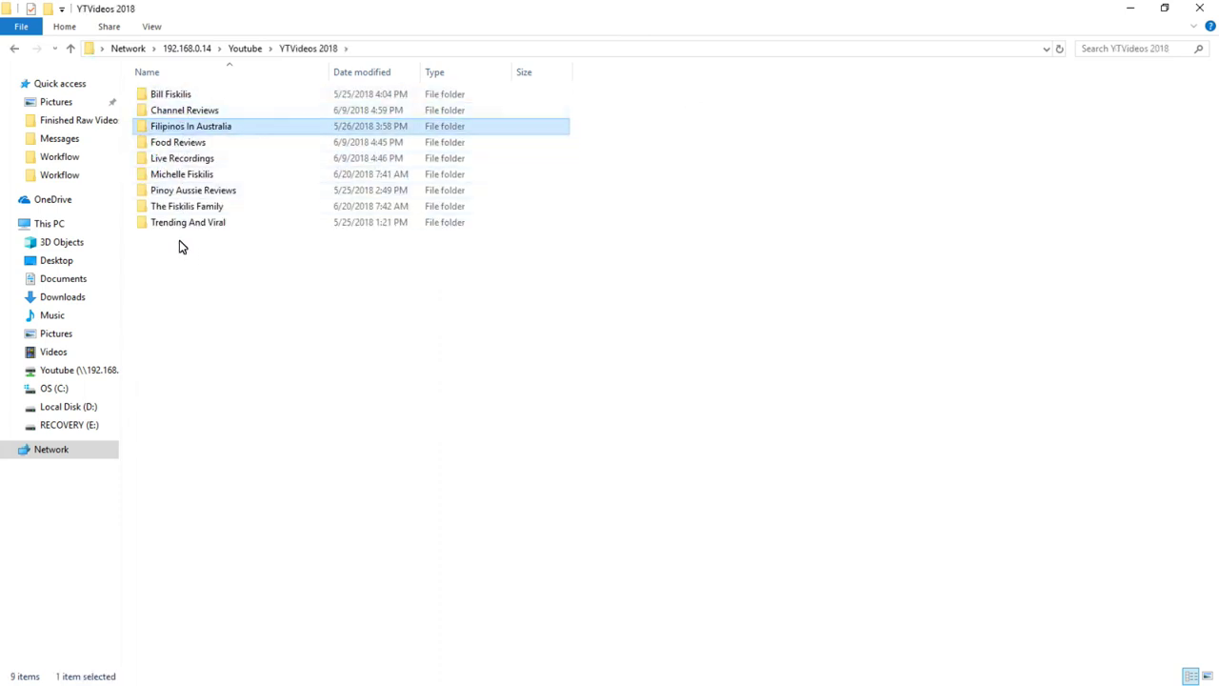
double_click(182, 207)
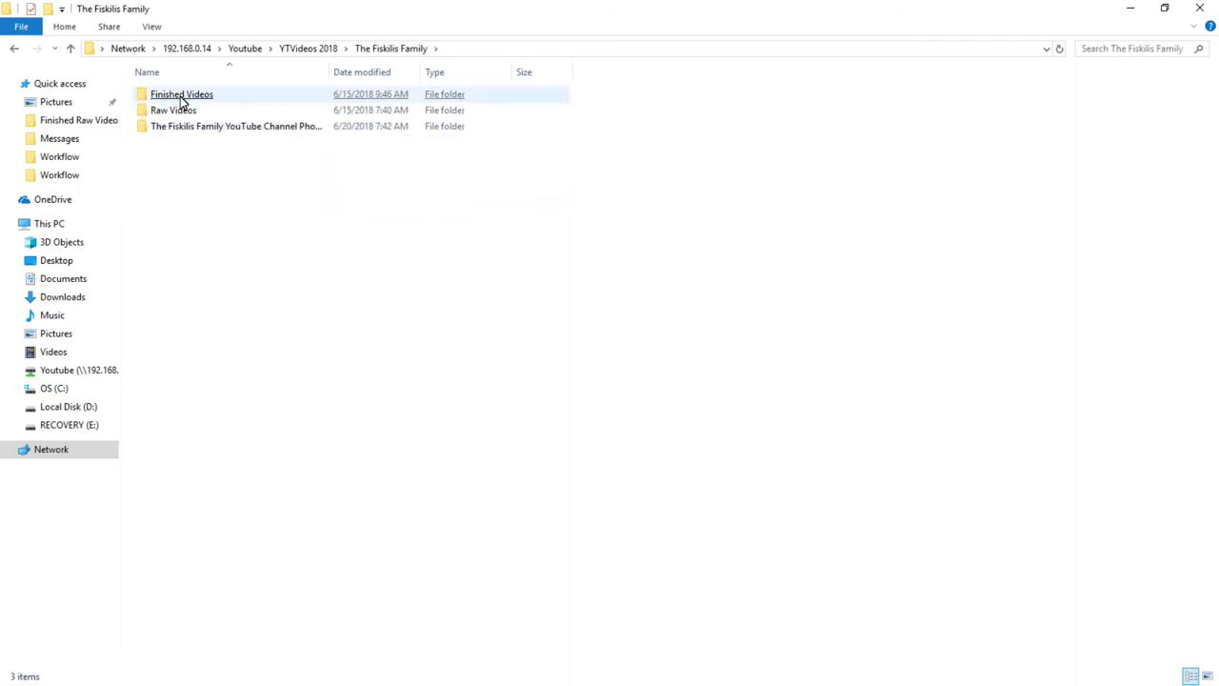
double_click(181, 95)
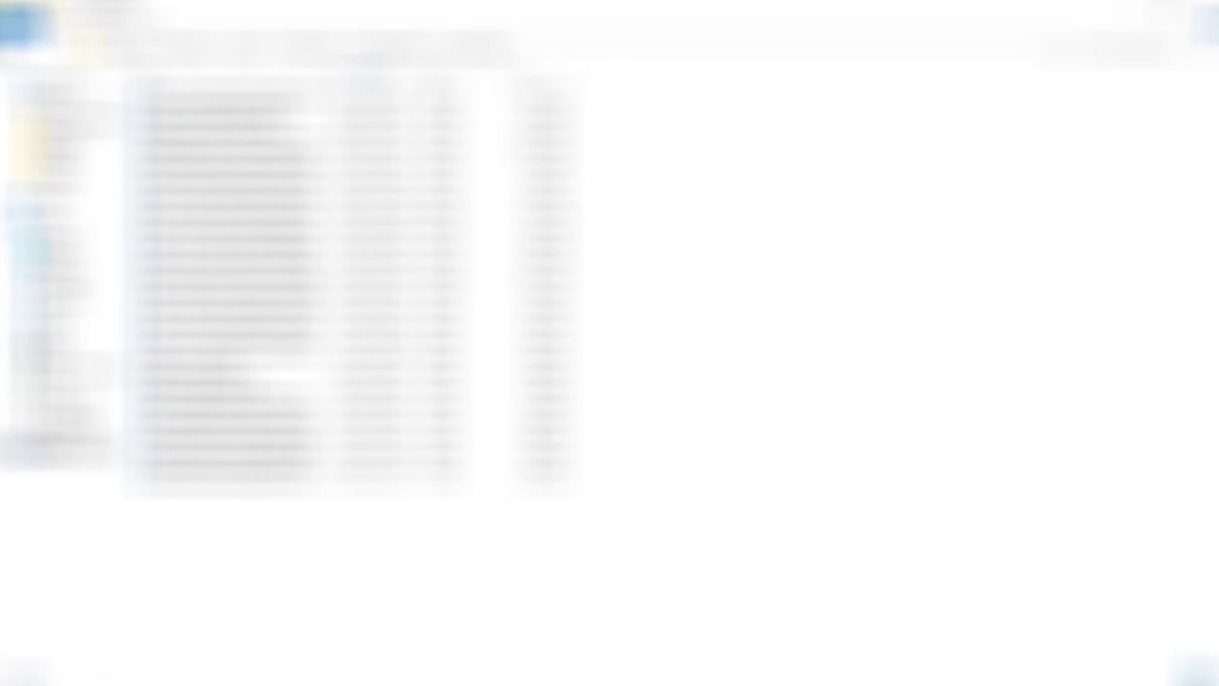